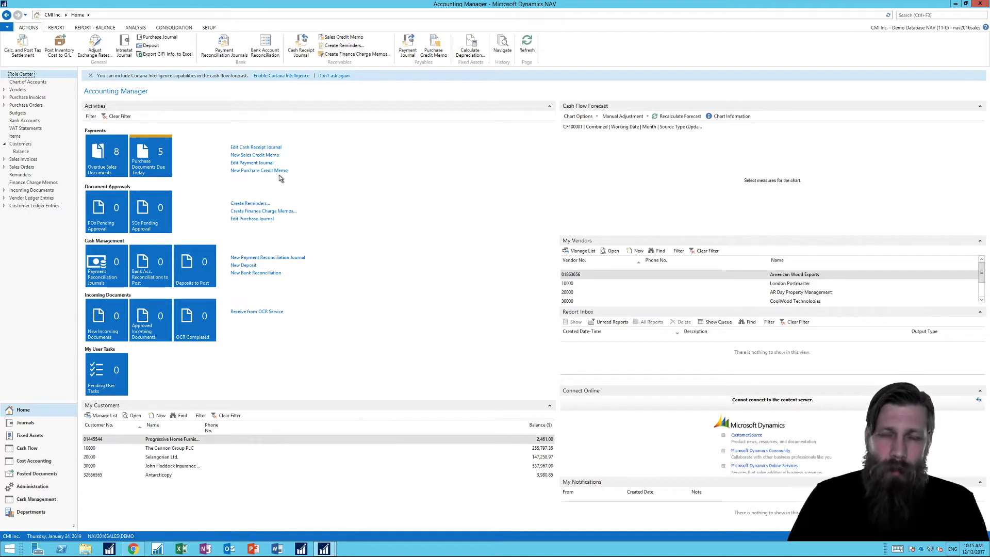
Open the BANK cash receipt journal, enlarge its window, and set the line's document type to Payment.
left_click(264, 148)
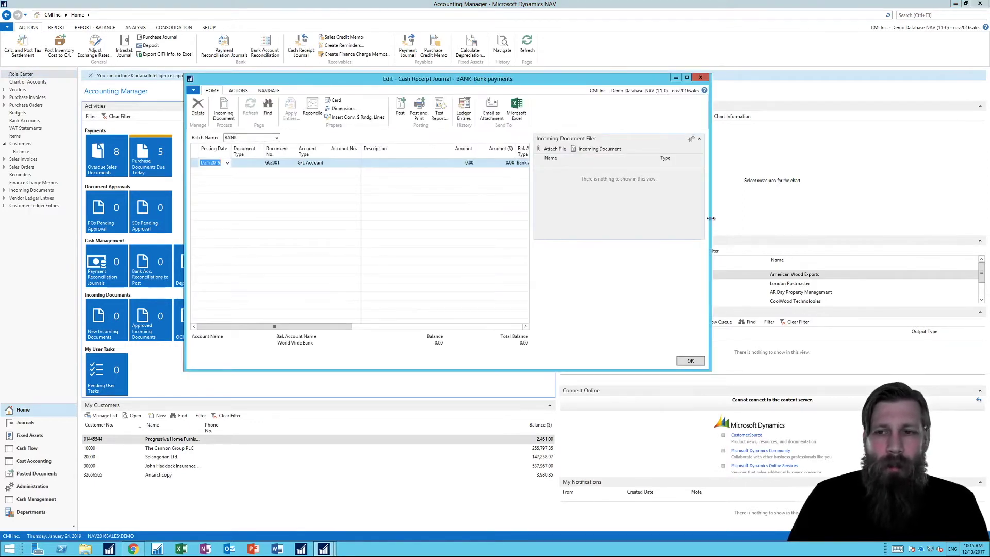
left_click_drag(711, 219, 916, 214)
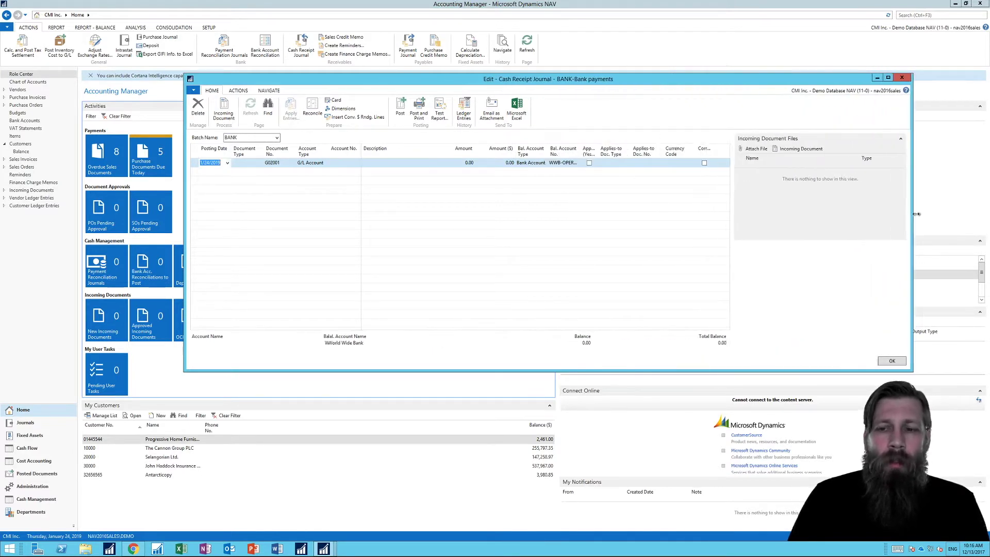
left_click_drag(522, 82, 448, 75)
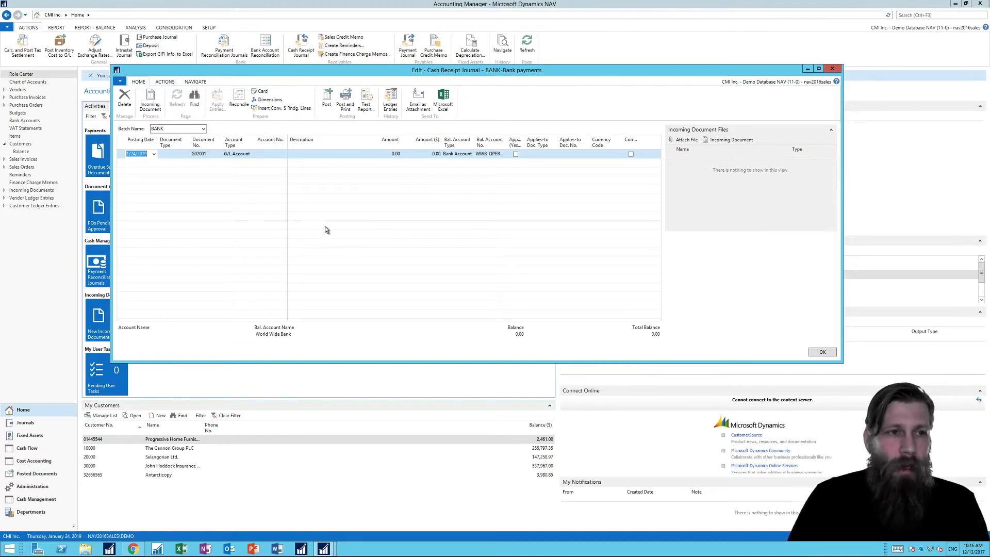
left_click(171, 155)
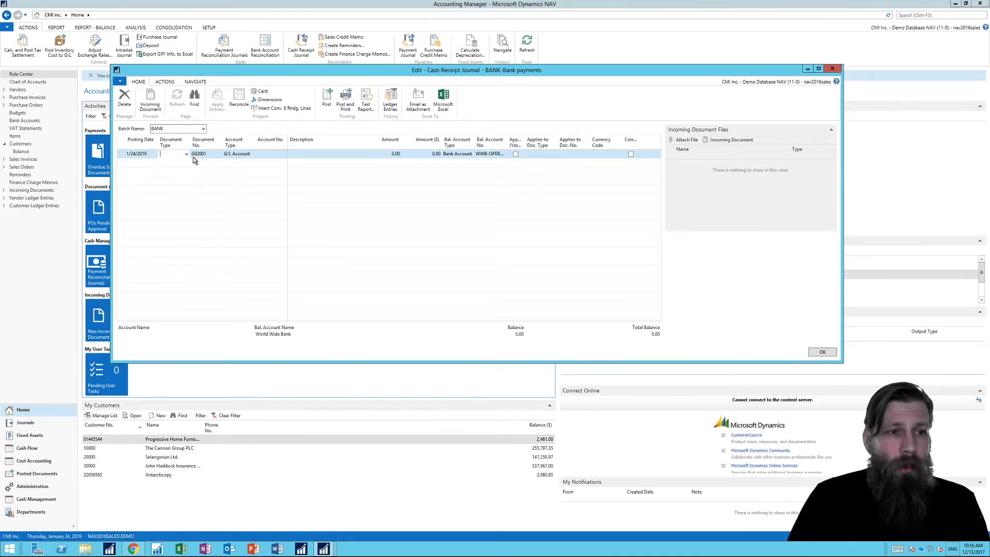
left_click(187, 154)
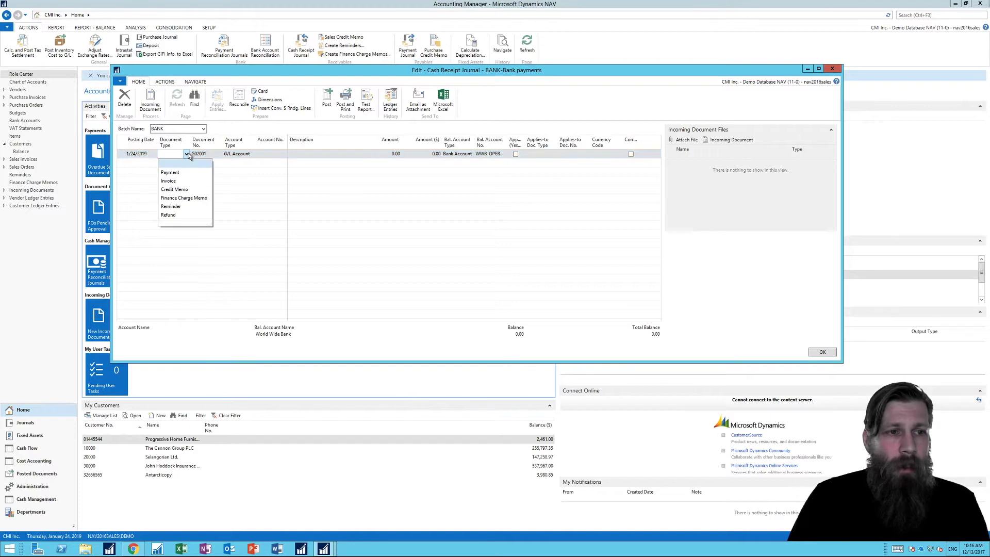
left_click(171, 172)
Set the account type to Customer and choose customer 10000, The Cannon Group PLC.
left_click(240, 155)
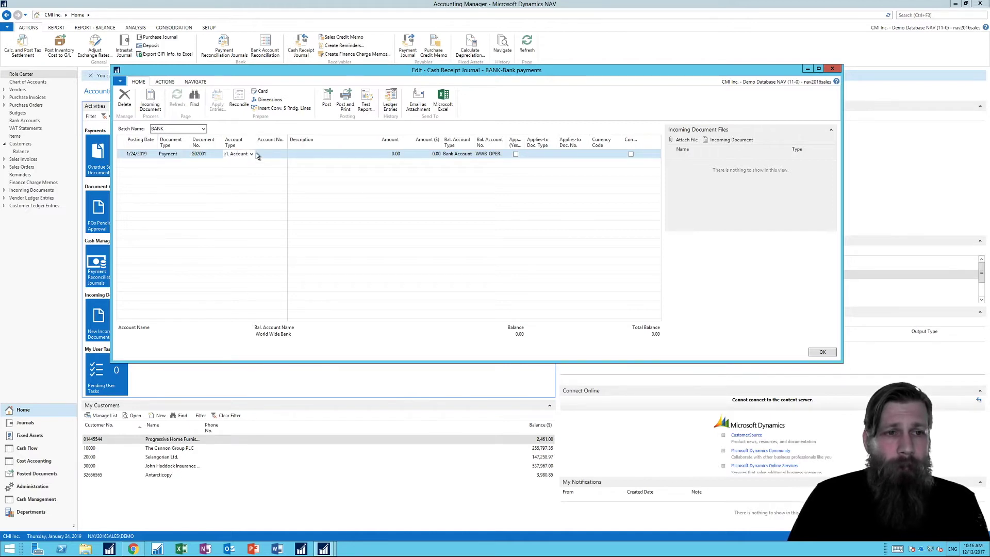
left_click(251, 154)
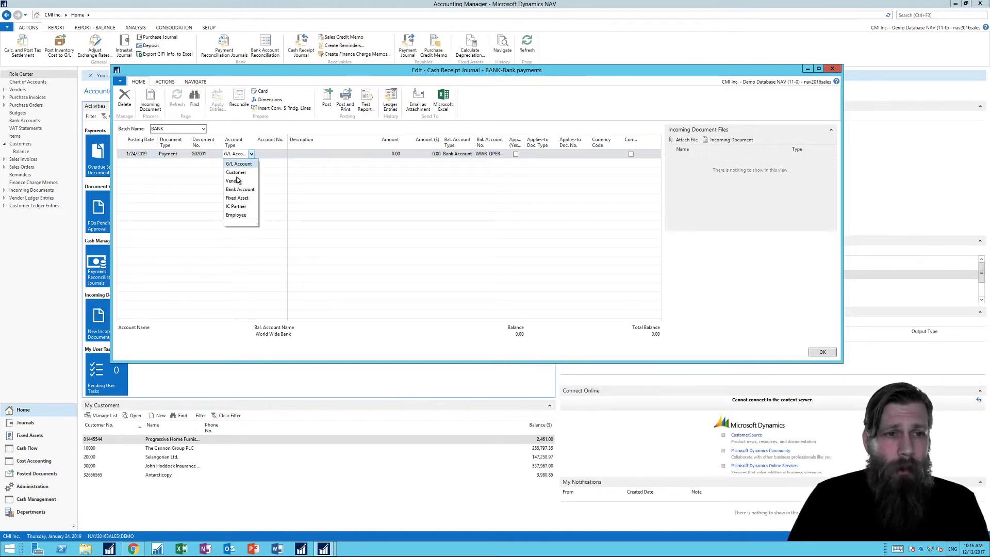
left_click(241, 172)
left_click(268, 156)
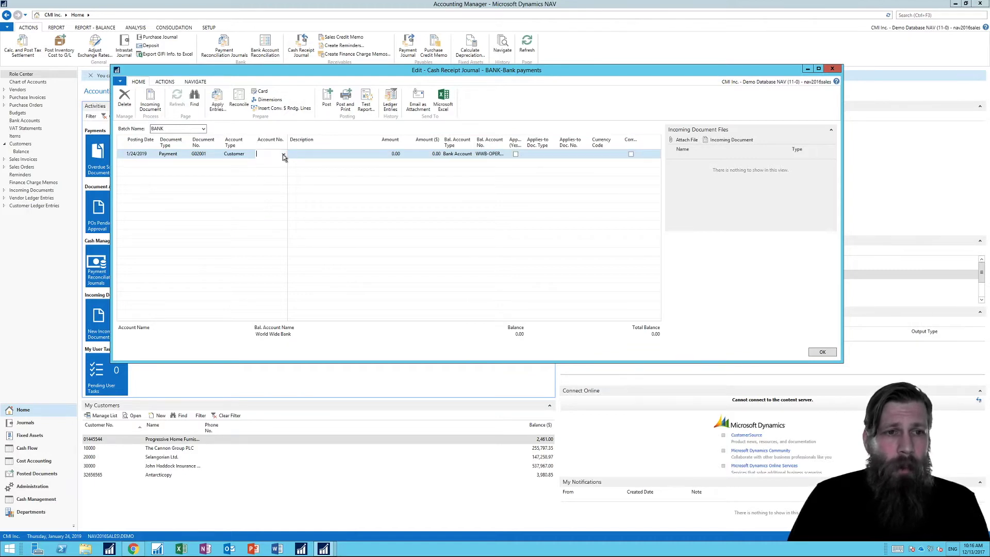
left_click(283, 153)
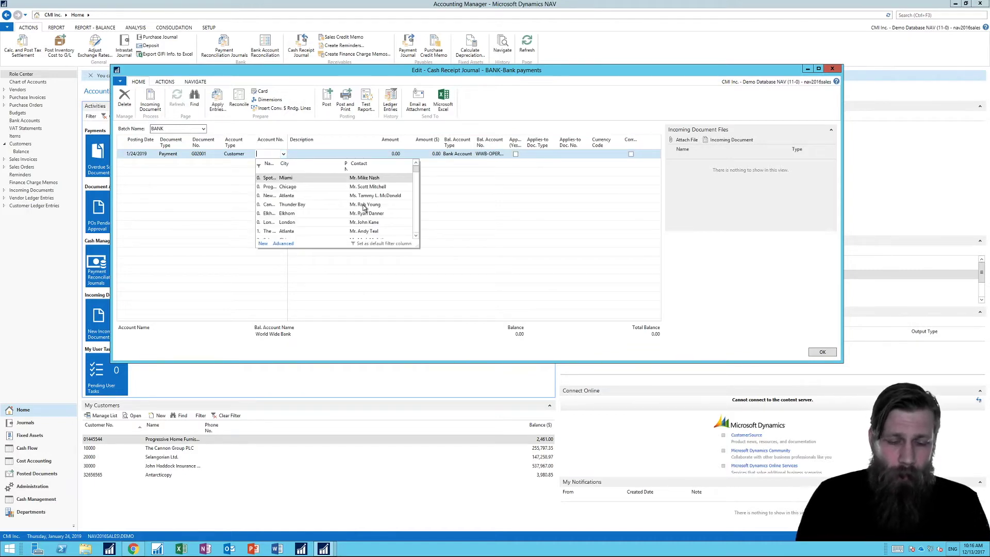
type("the ca")
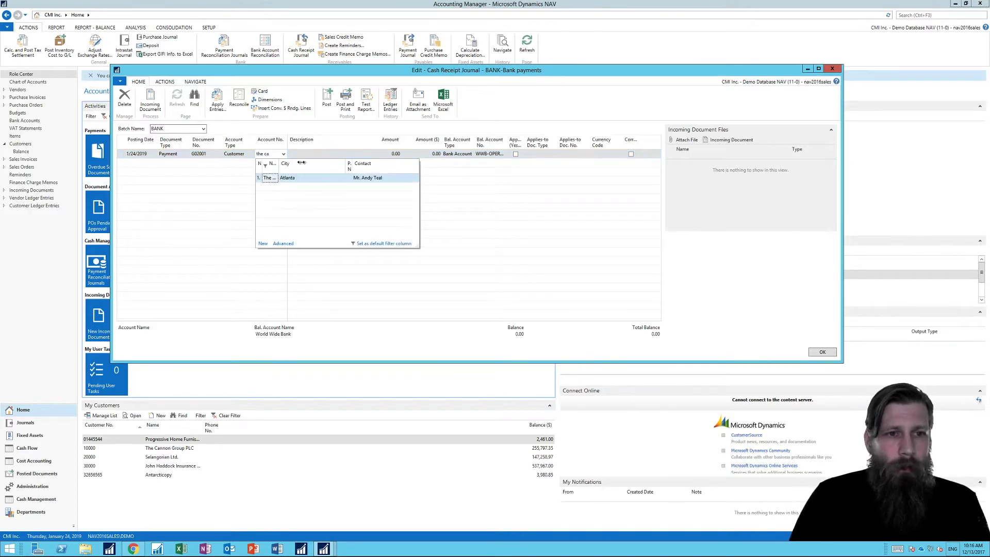
left_click(289, 178)
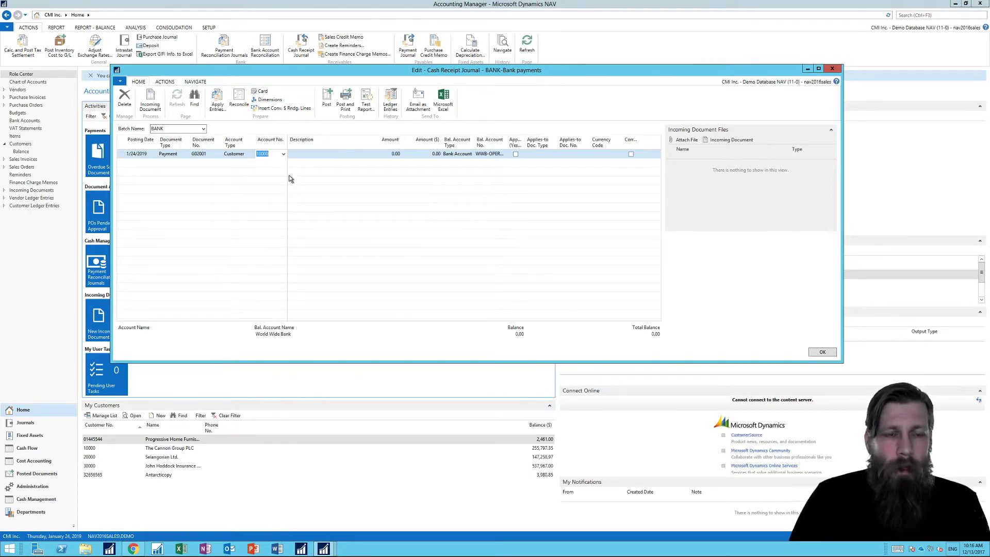
key("Tab")
Describe the line as 'Payment of invoice' with amount -10,000.00, then show the journal batches list.
type("Paymenb")
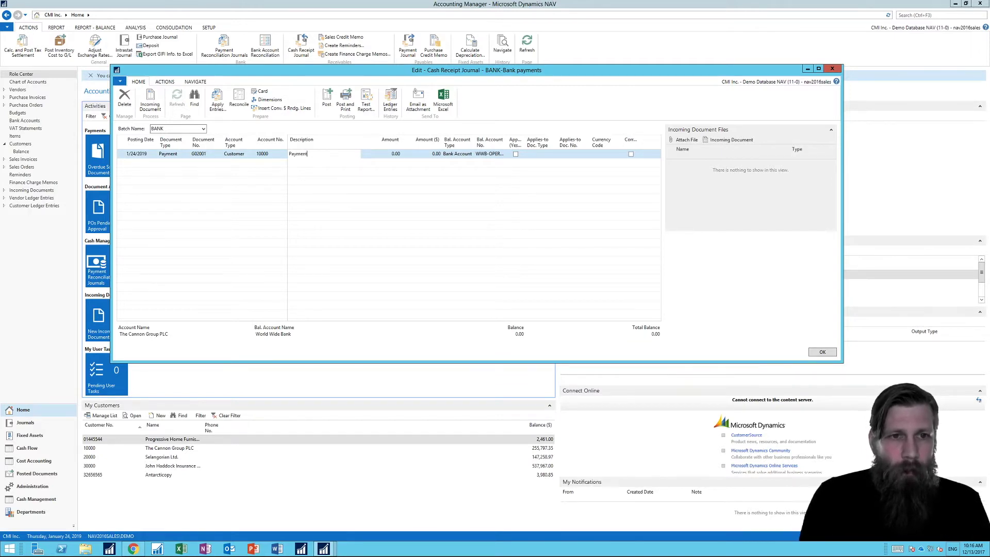
type(" of invoice")
key("Tab")
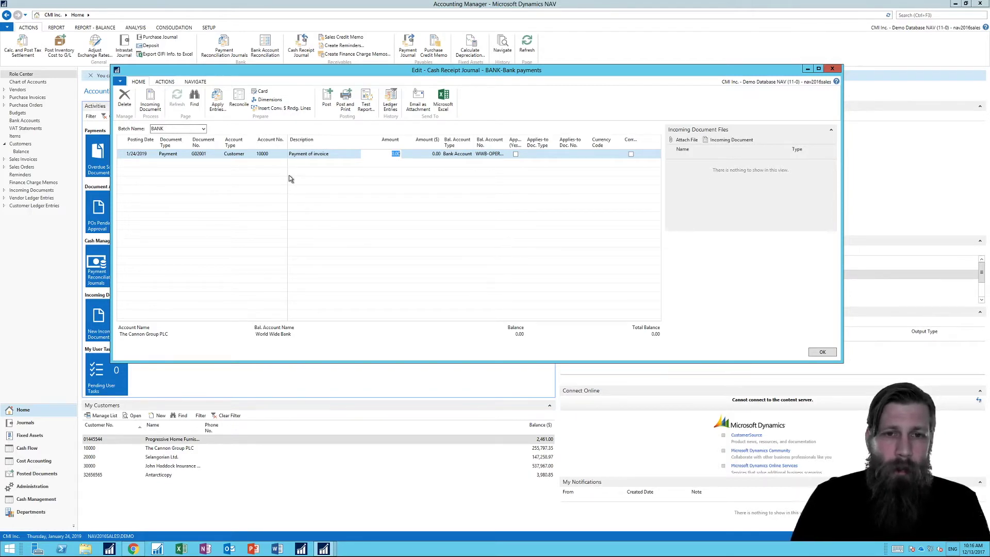
type("-1000")
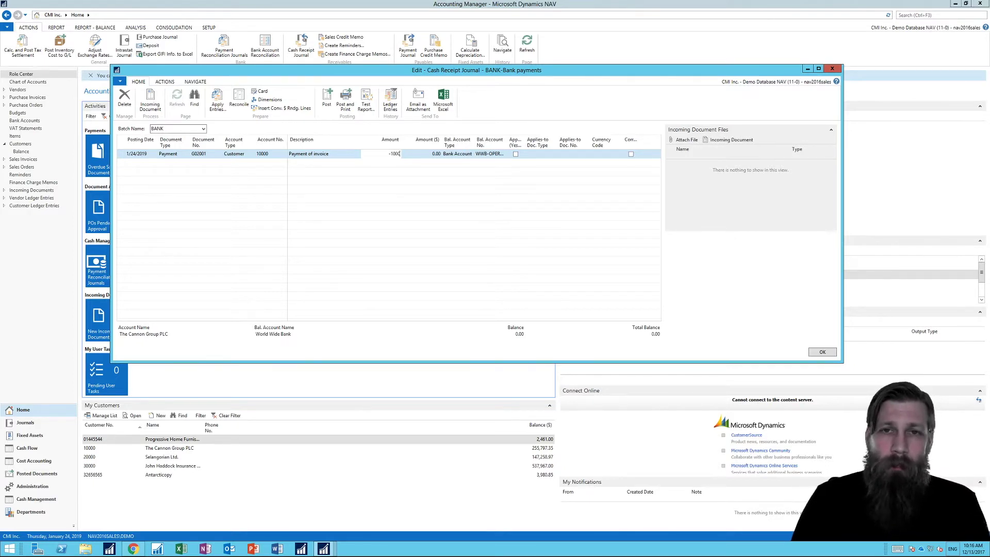
type("1,000")
key("Tab")
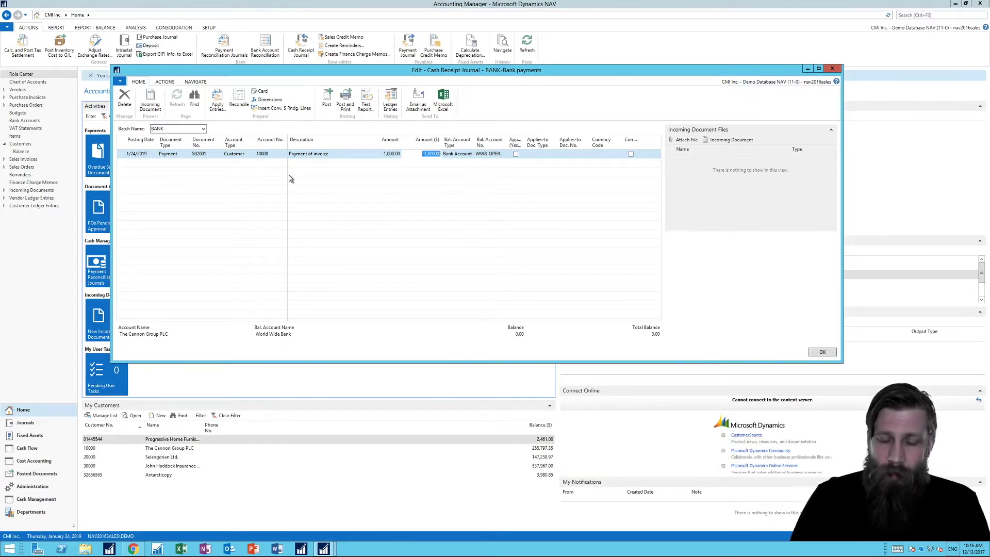
key("shift+Tab")
type("-1")
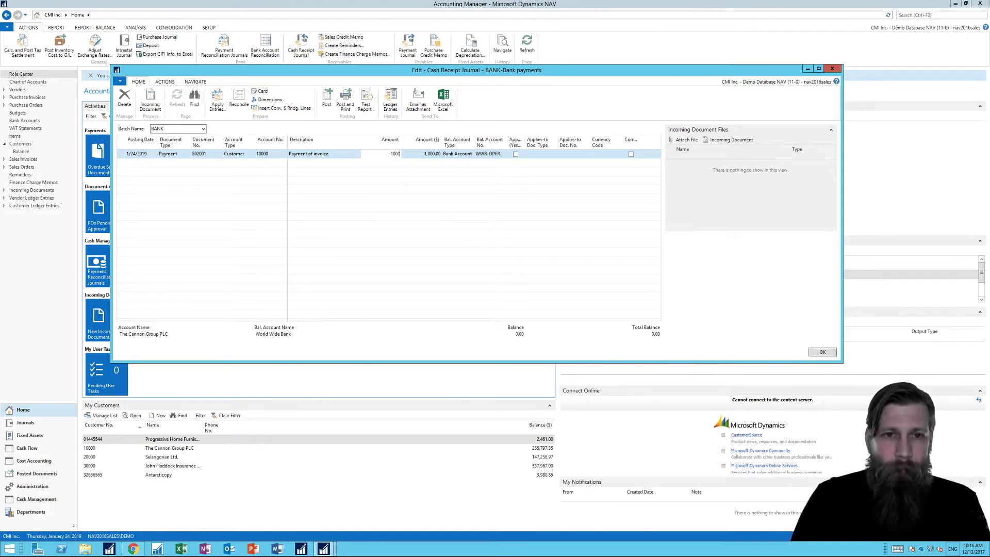
type("0,000")
key("Tab")
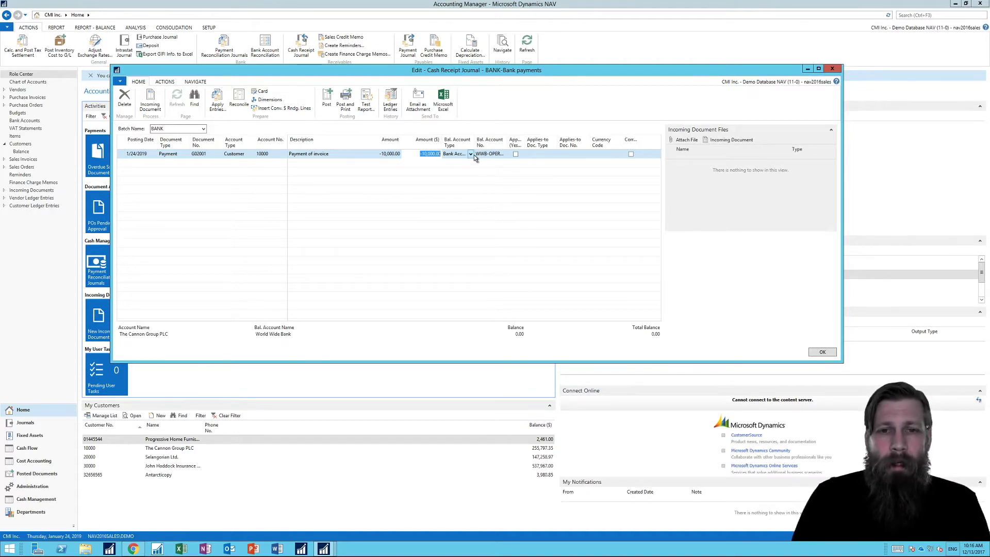
left_click(203, 129)
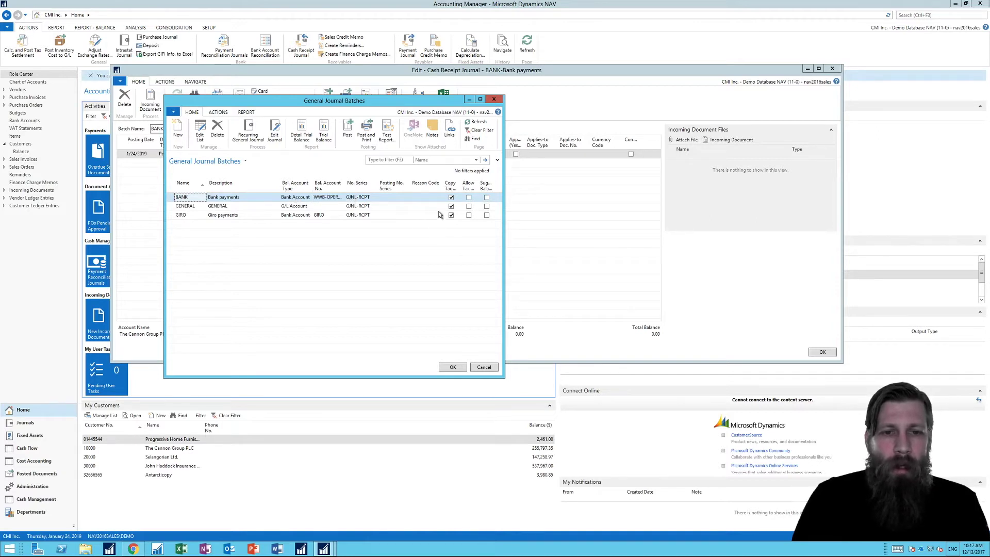
Close the General Journal Batches list to return to the BANK cash receipt journal.
left_click(494, 99)
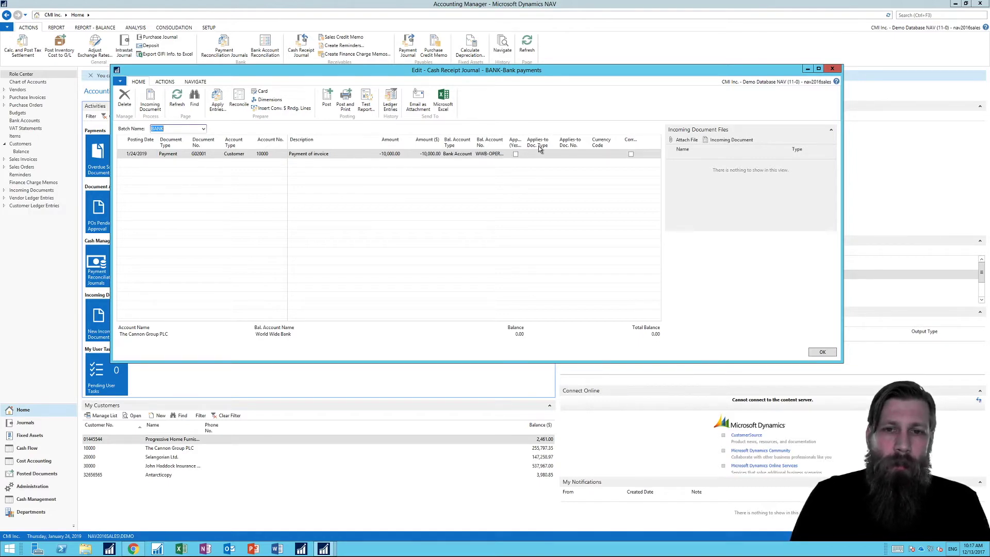
mouse_move(489, 144)
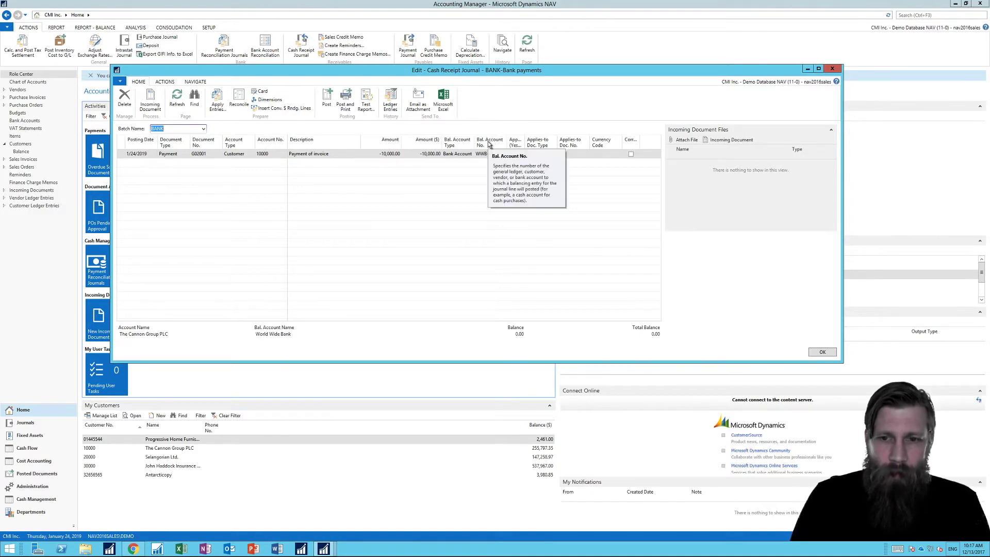
Add the External Document No. column to the cash receipt journal layout.
right_click(489, 144)
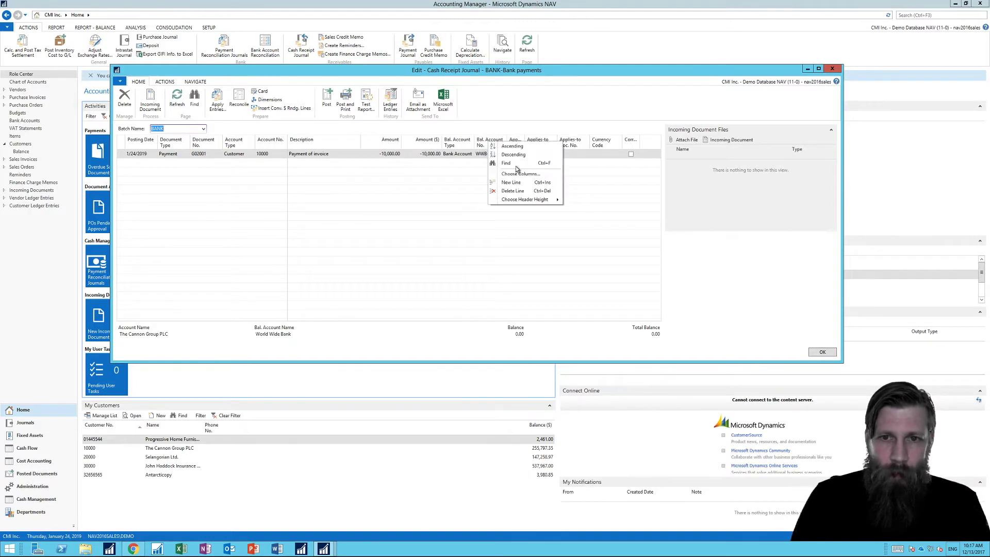
left_click(519, 187)
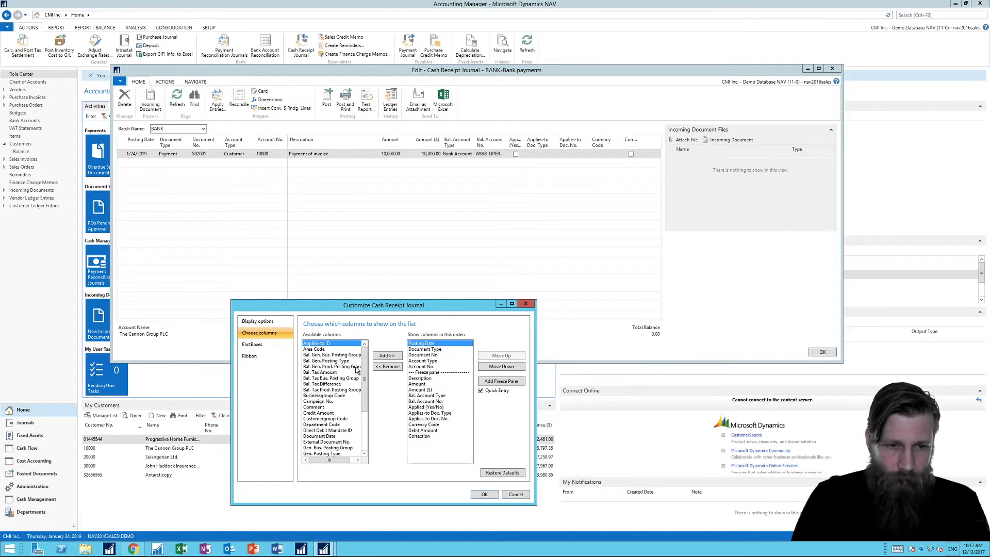
left_click(332, 385)
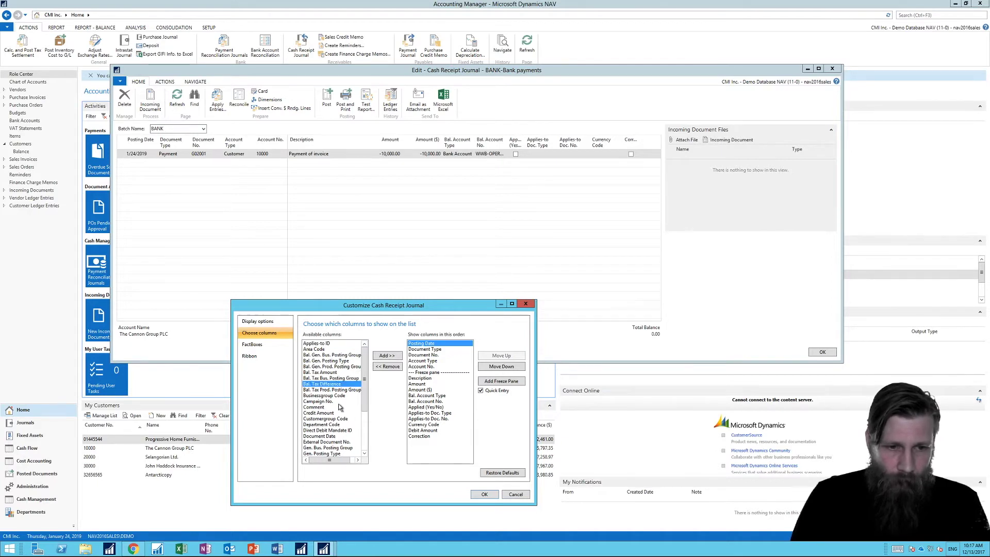
left_click(331, 443)
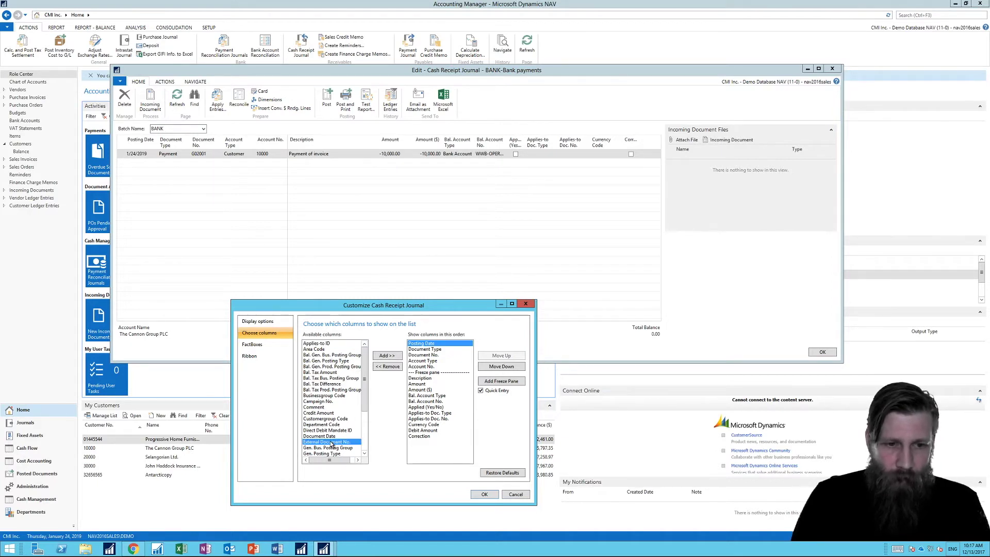
left_click(395, 356)
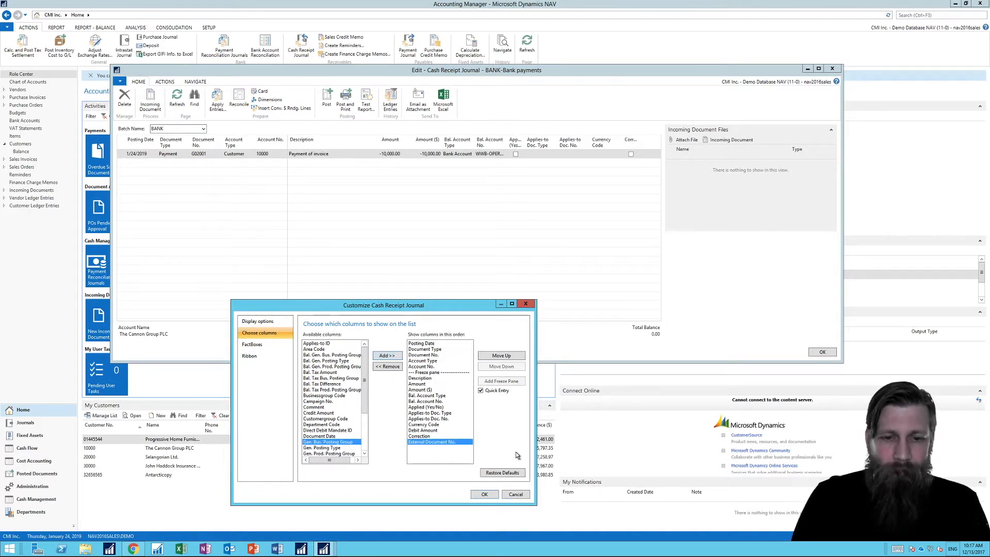
left_click(483, 495)
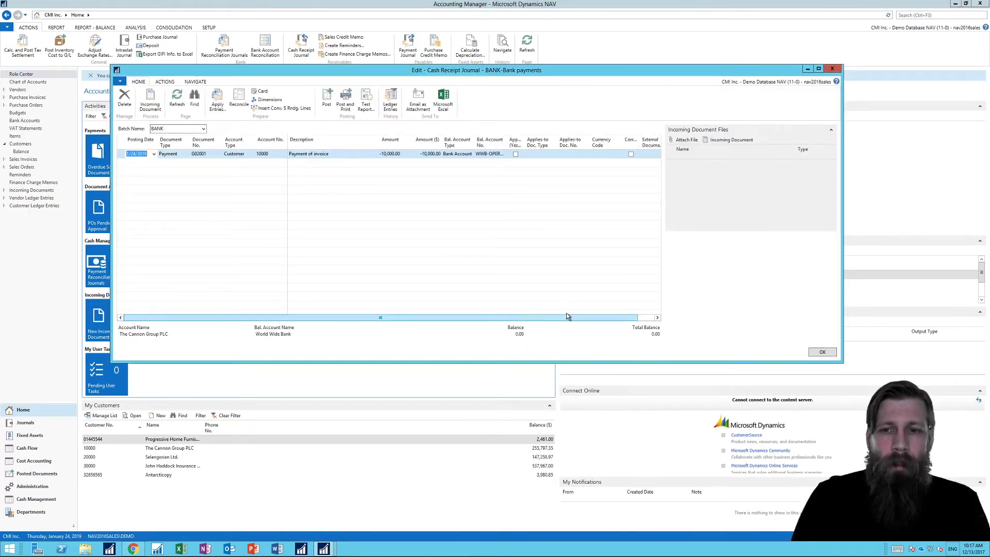
Enter 100561 as the payment line's external document number.
left_click_drag(527, 319, 544, 318)
left_click(647, 154)
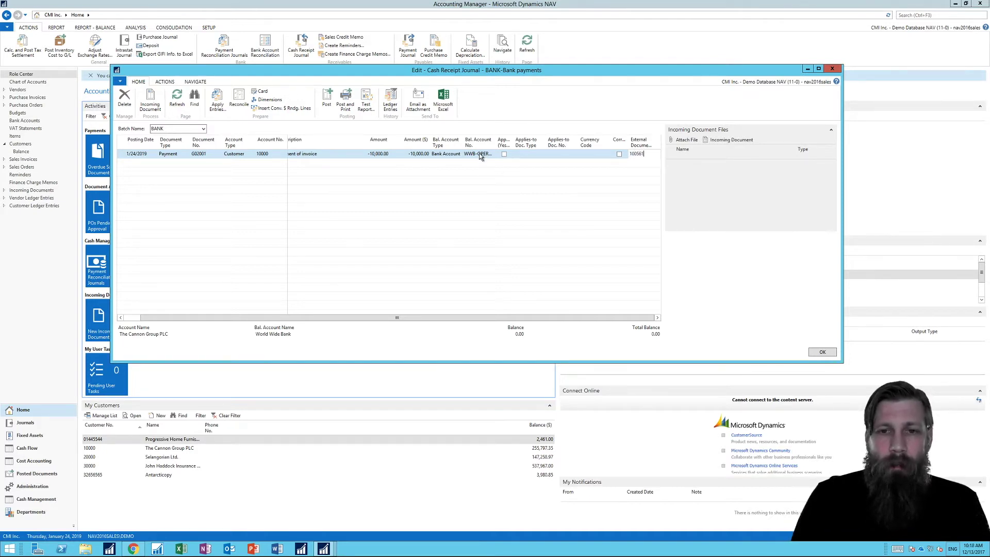
left_click(438, 154)
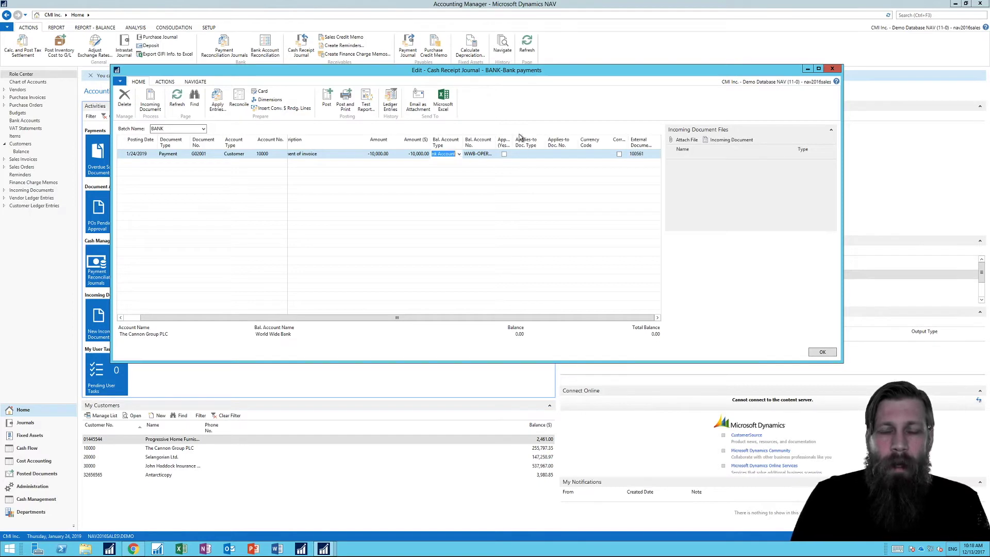
mouse_move(519, 146)
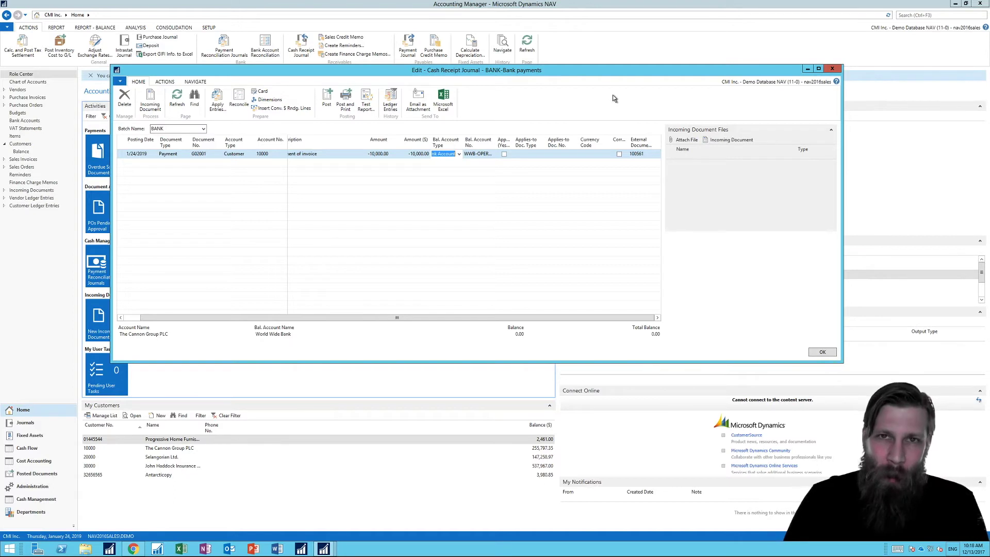
Set Applies-to Doc. Type to Invoice, check the customer's open invoices, and close them unapplied.
left_click(531, 154)
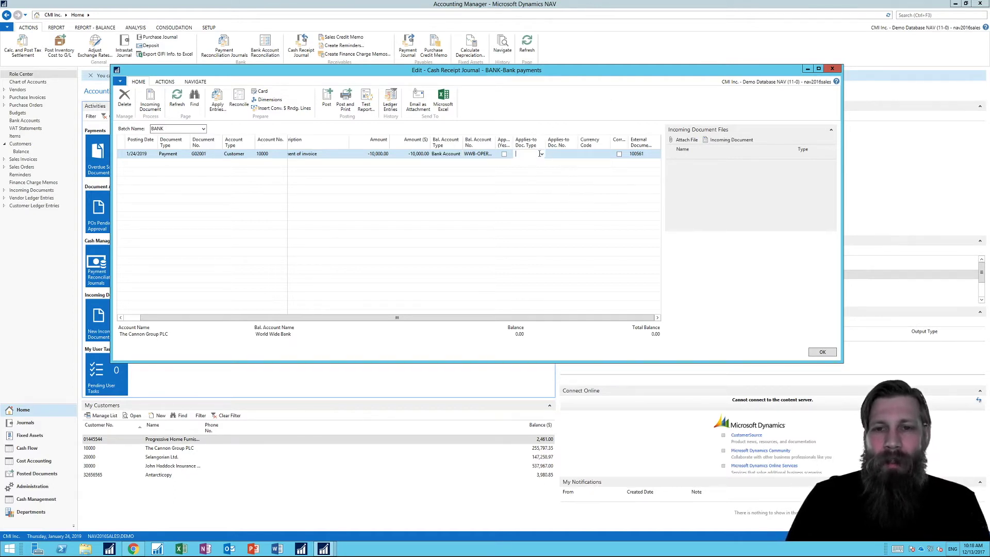
left_click(542, 153)
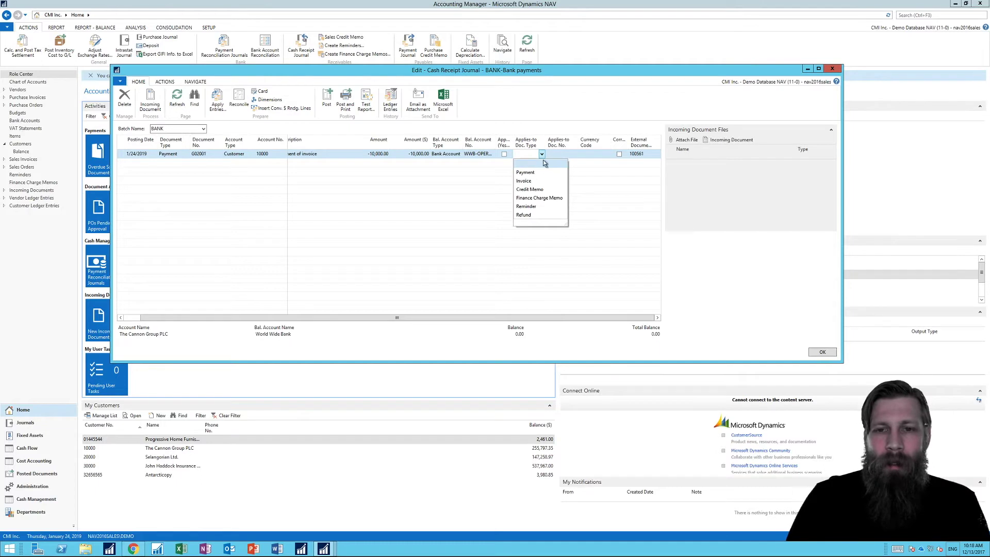
left_click(524, 181)
left_click(576, 154)
left_click(574, 154)
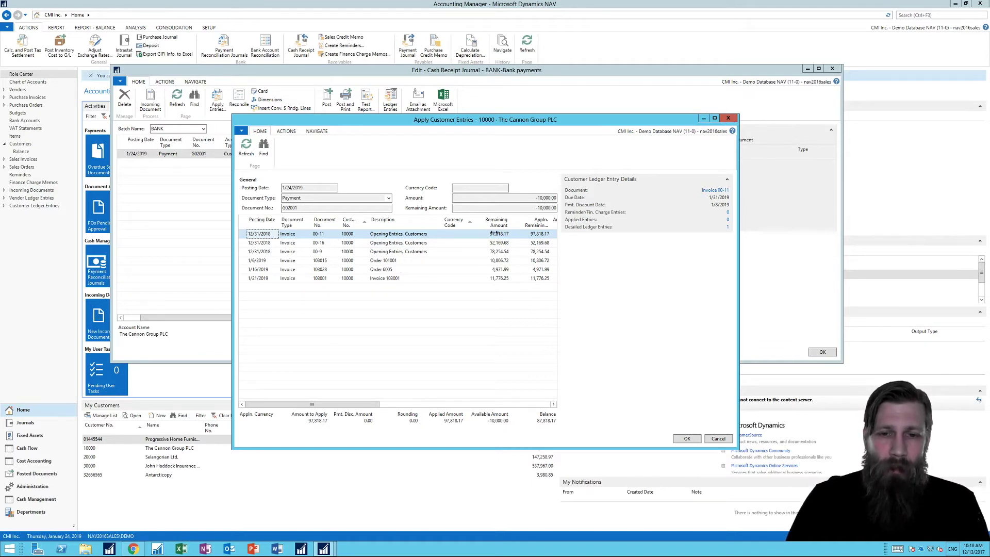
left_click(729, 119)
Clear Invoice from the applies-to document type and open Apply Customer Entries for customer 10000.
left_click(532, 156)
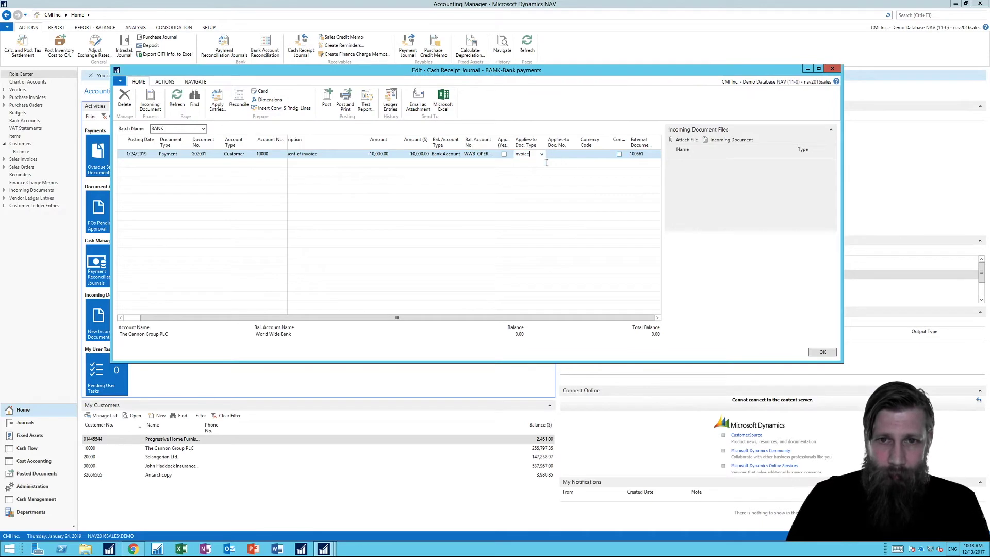
key("BackSpace")
key("BackSpace")
key("BackSpace")
key("BackSpace")
key("BackSpace")
key("BackSpace")
key("BackSpace")
key("Tab")
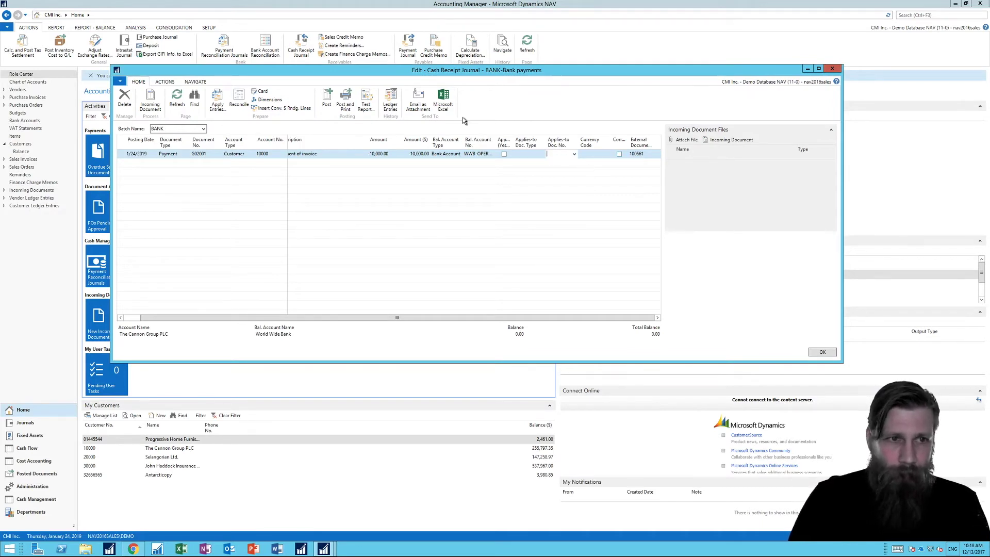
left_click(217, 98)
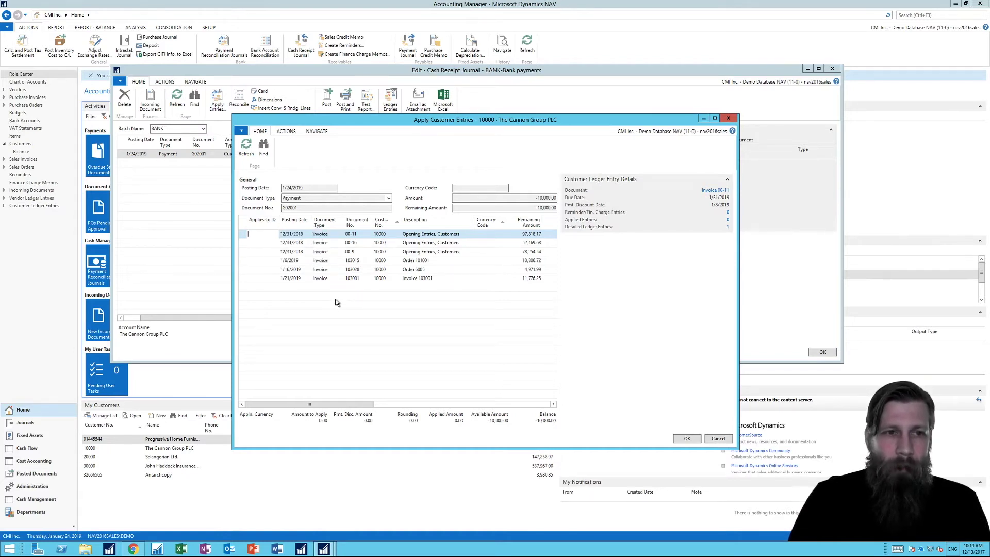
left_click(287, 131)
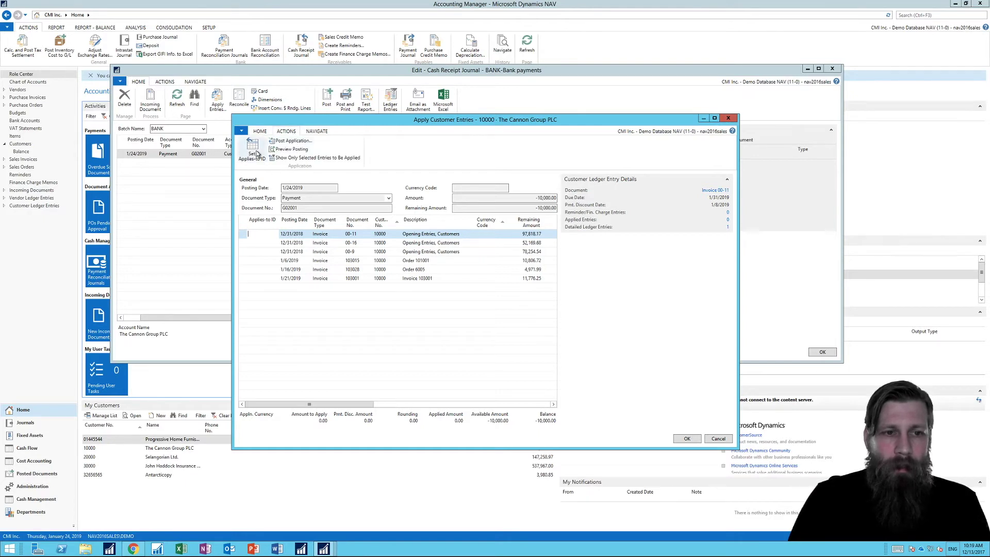
Apply 5,000 of the payment to invoice 00-11.
left_click(251, 148)
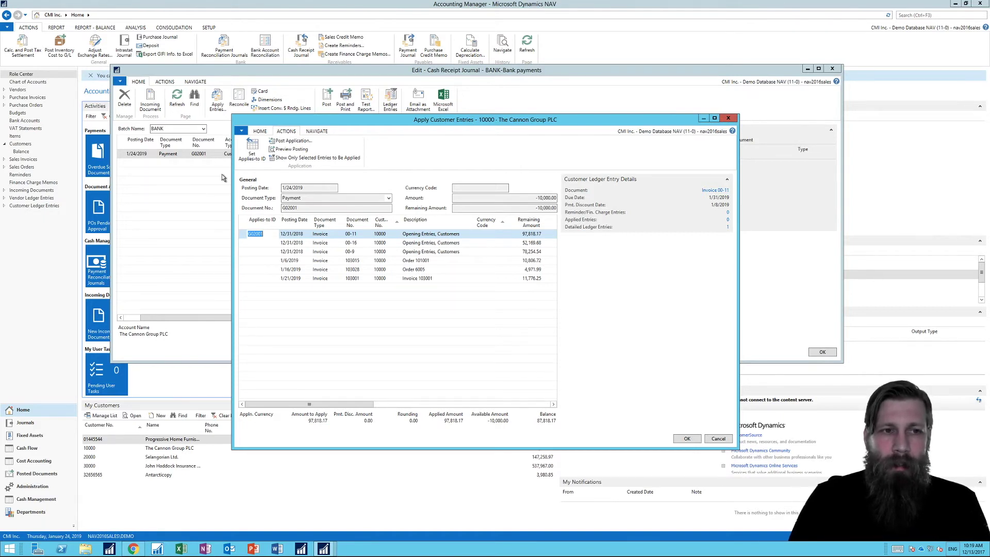
key("Tab")
key("Tab")
key("Tab")
key("Tab")
key("Tab")
key("Tab")
key("Tab")
key("Tab")
key("Tab")
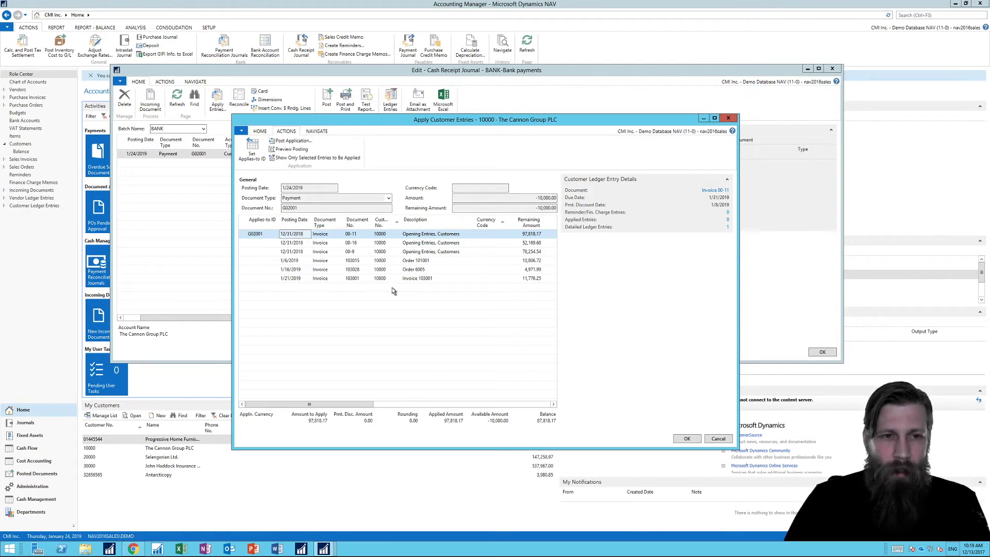
key("Tab")
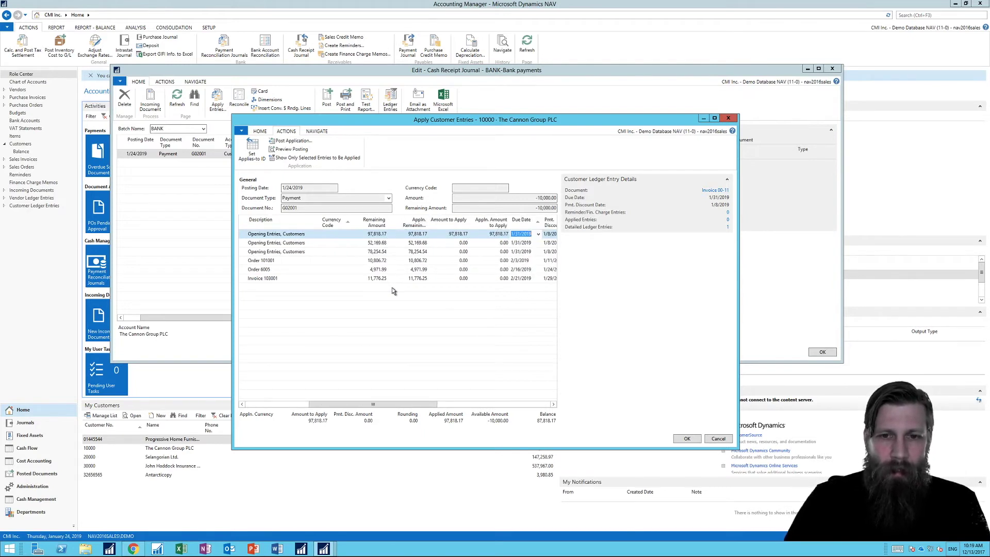
key("shift+Tab")
key("shift+Tab")
key("shift+Tab")
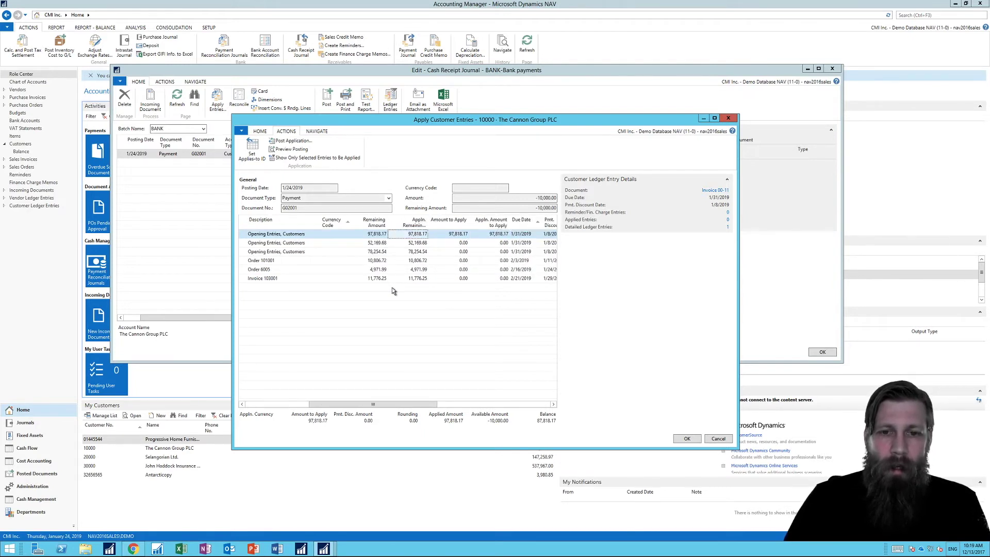
key("Tab")
key("Tab")
key("Tab")
key("Tab")
key("Tab")
key("Tab")
key("Tab")
key("Tab")
key("Tab")
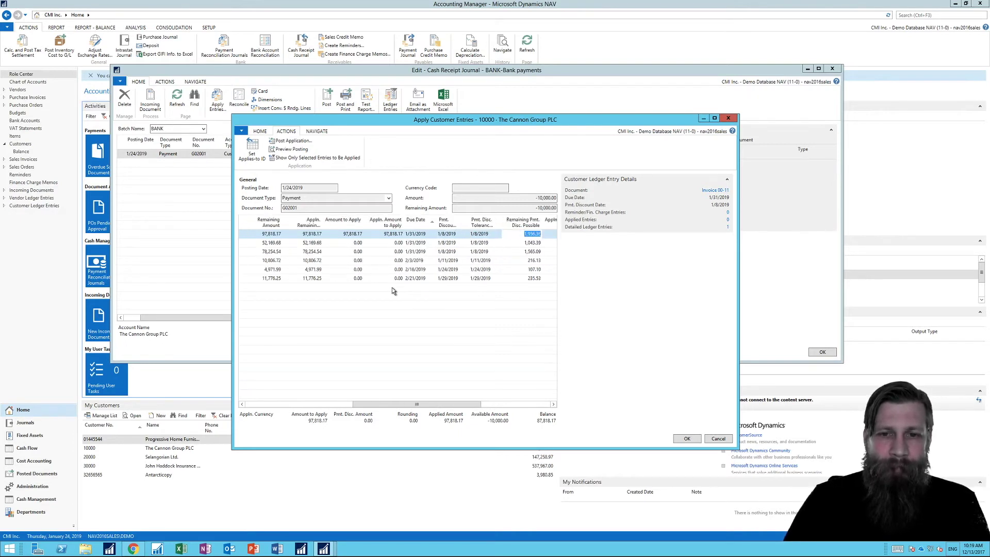
key("shift+Tab")
key("shift+Tab")
key("shift+Tab")
key("shift+Tab")
key("shift+Tab")
key("shift+Tab")
key("shift+Tab")
key("shift+Tab")
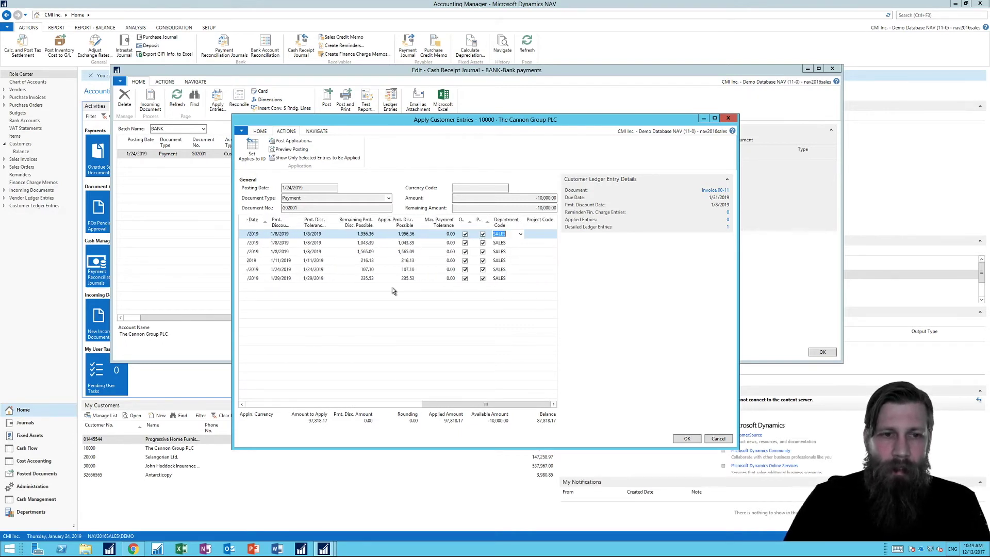
key("Tab")
key("Tab")
key("Tab")
key("Tab")
key("Tab")
key("Tab")
key("Tab")
key("Tab")
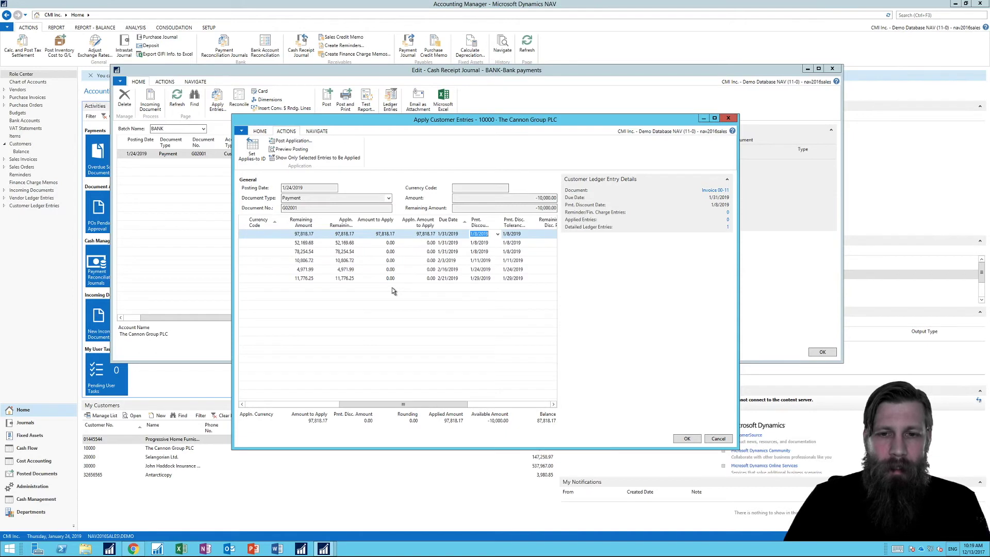
key("shift+Tab")
key("shift+Tab")
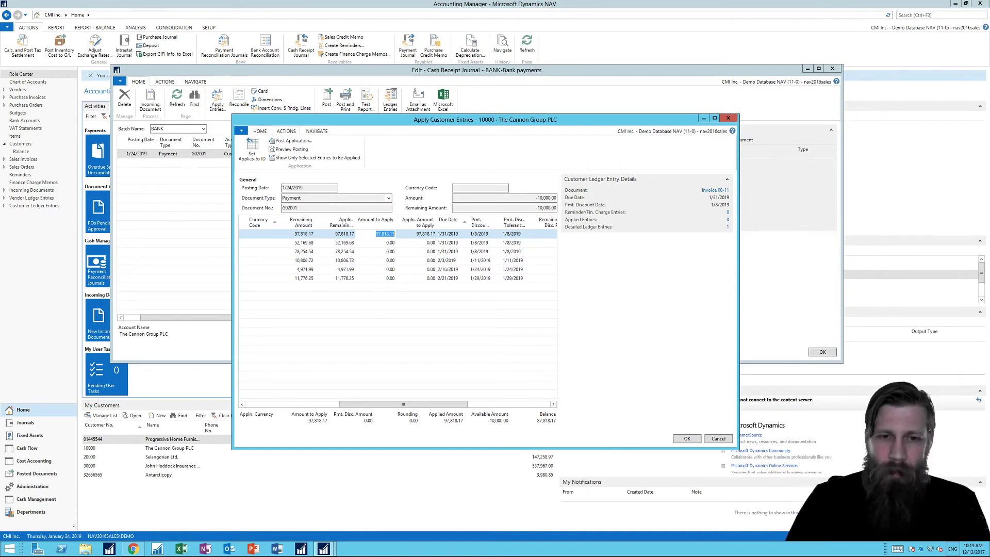
type("5,00")
type("00")
key("Tab")
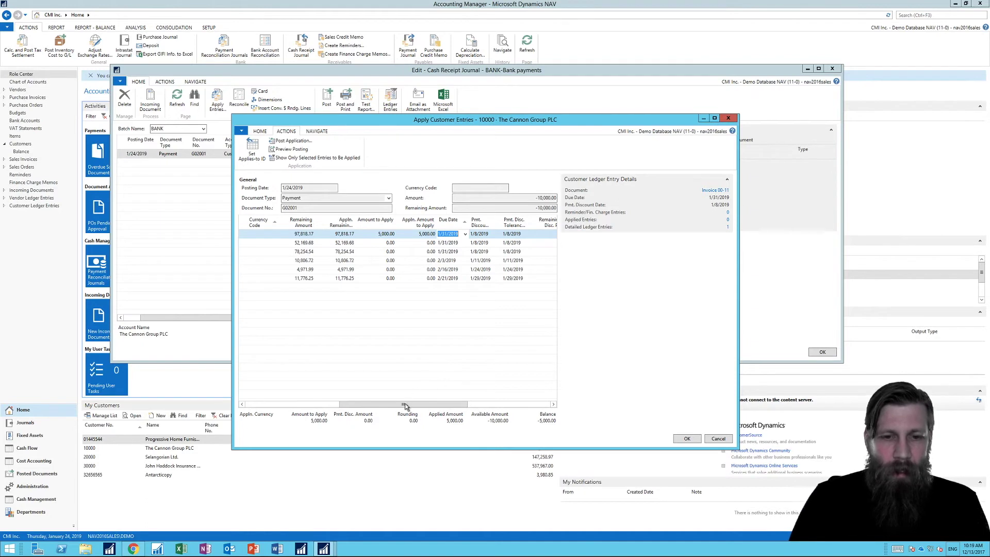
Mark invoice 00-16 and apply the remaining 5,000 to it.
left_click(287, 408)
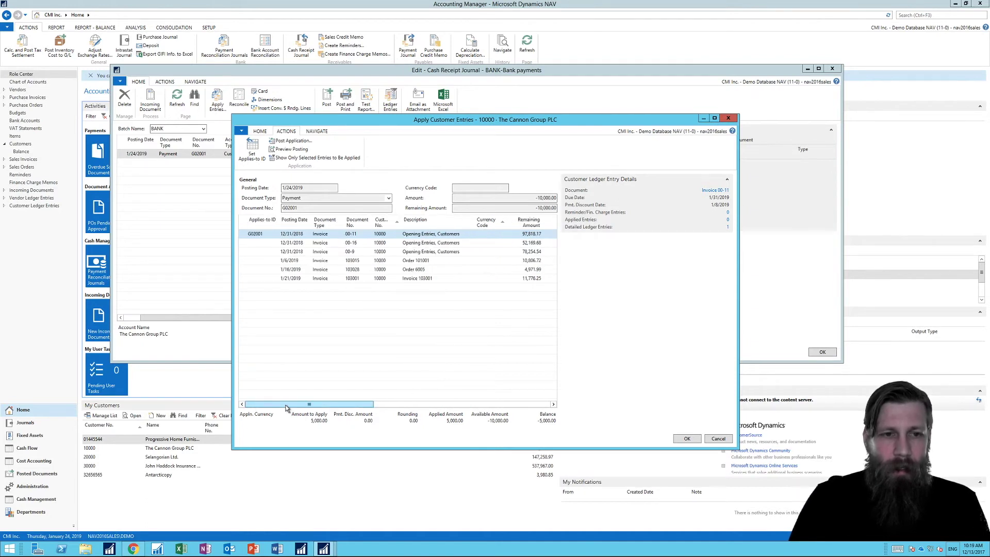
left_click(262, 241)
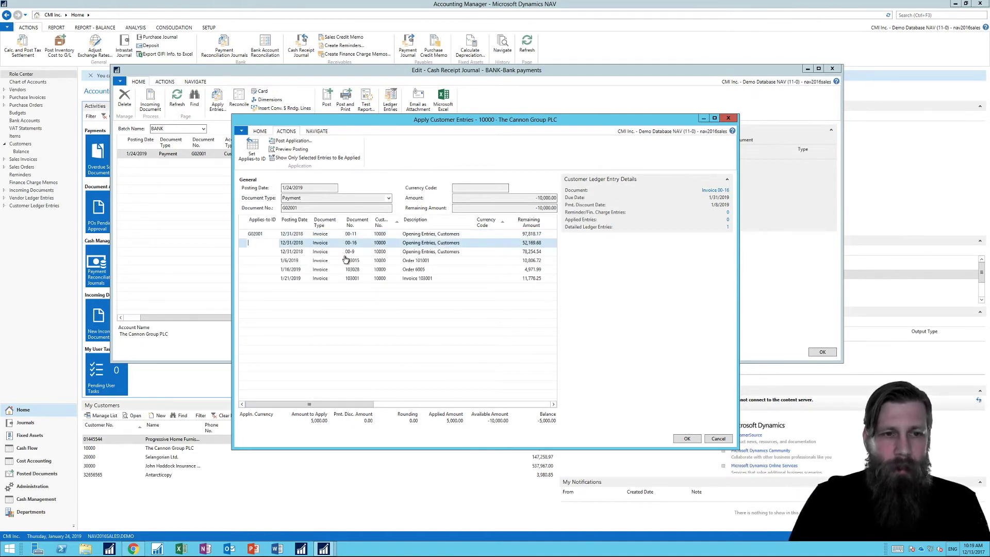
left_click(253, 149)
key("Tab")
key("Tab")
key("Tab")
key("Tab")
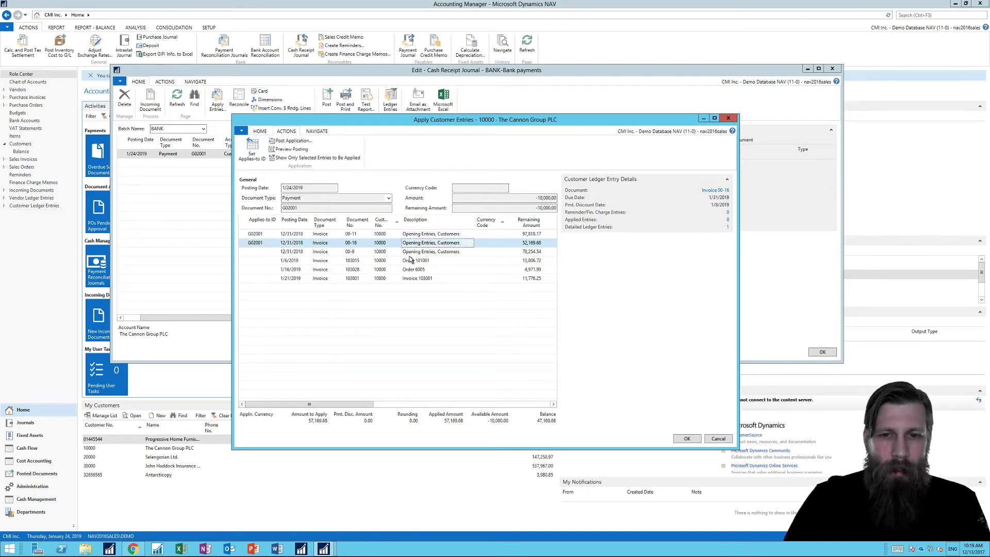
key("Tab")
key("Tab")
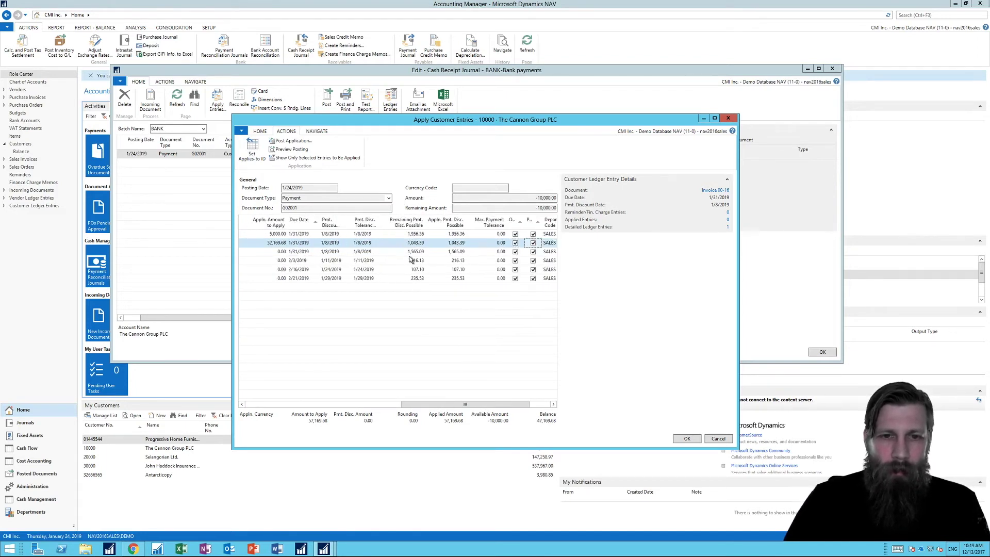
key("Tab")
key("Tab")
key("Tab")
key("Tab")
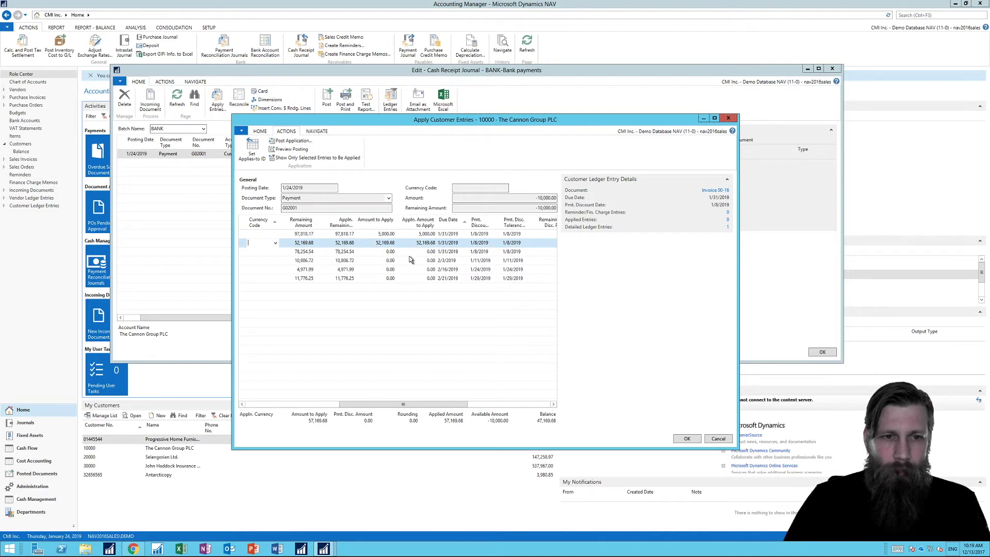
type("5,")
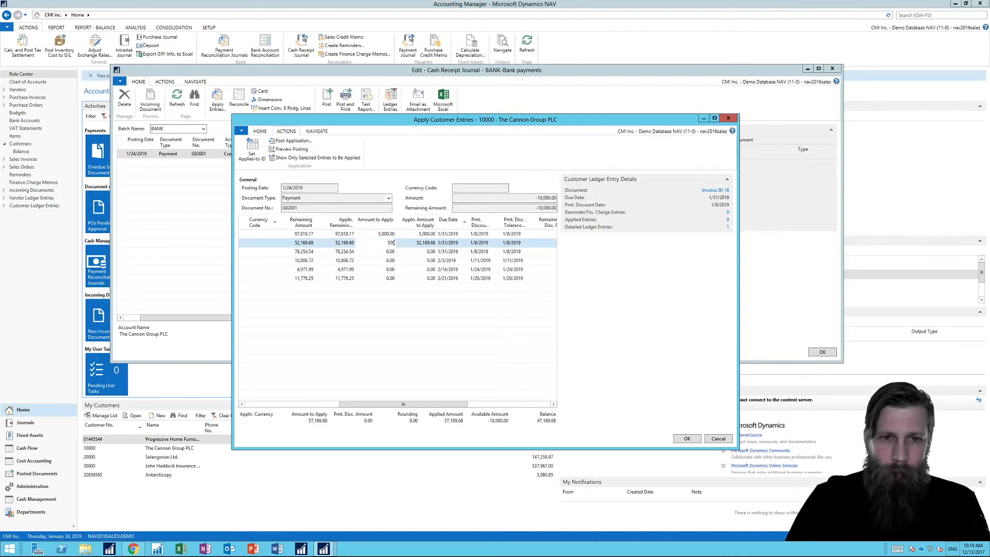
type("000")
key("Tab")
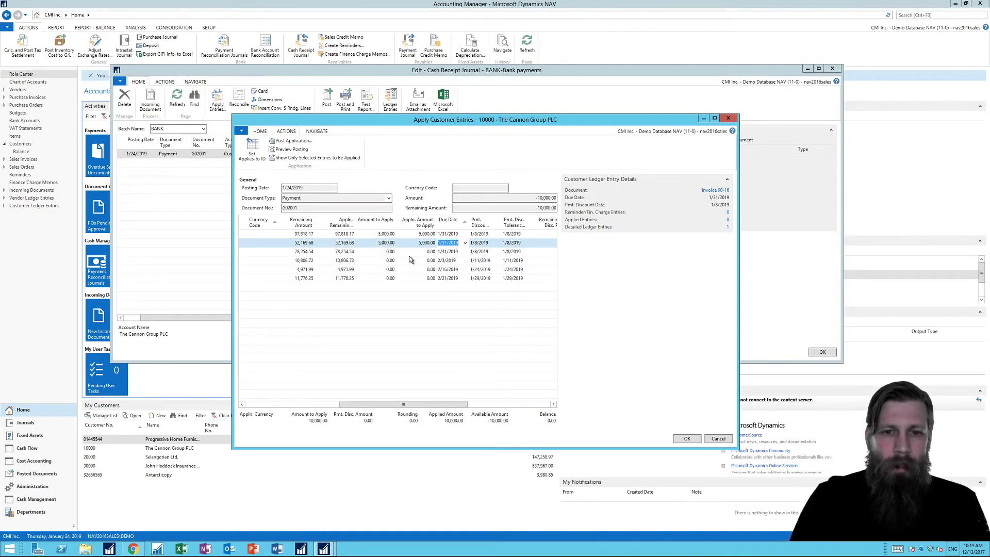
left_click_drag(430, 408, 542, 407)
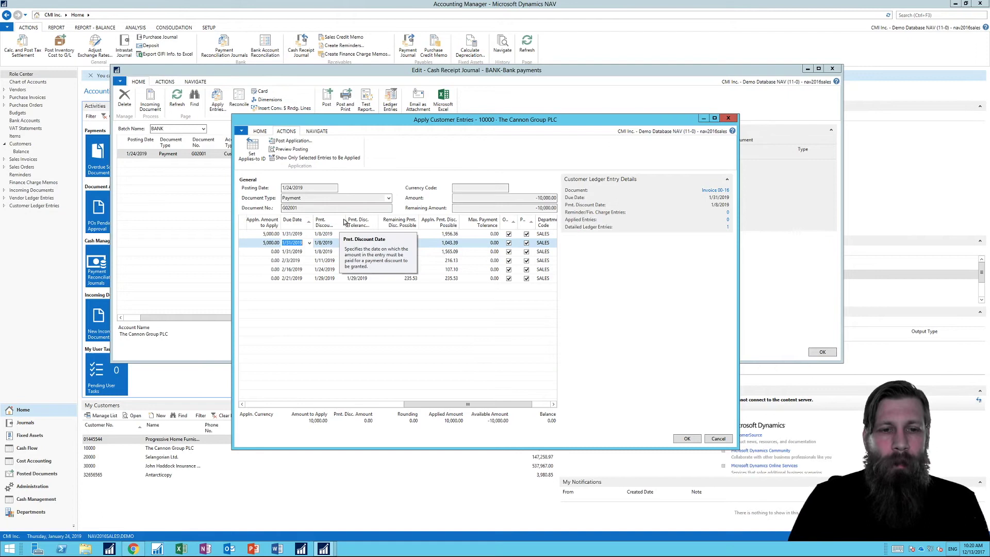
left_click_drag(344, 221, 426, 220)
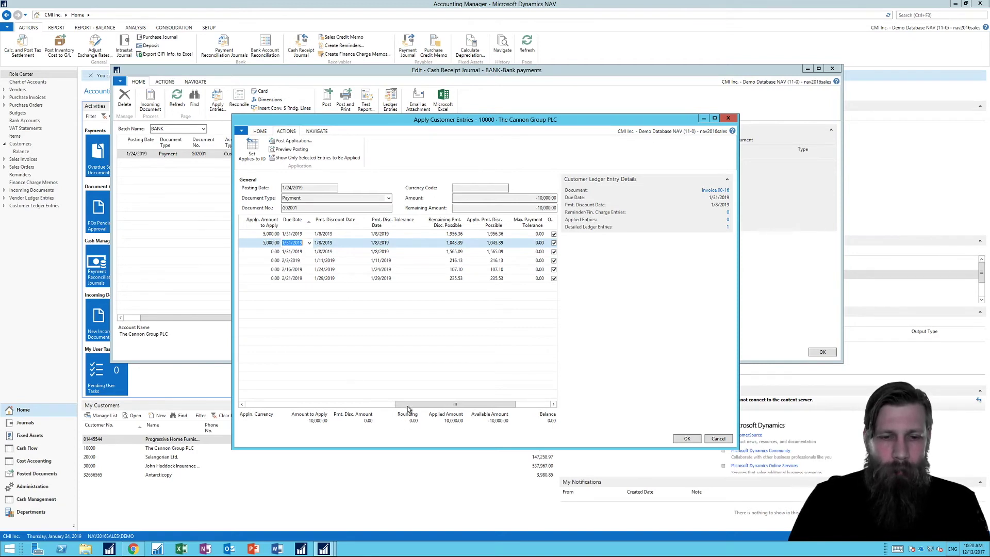
left_click_drag(408, 405, 237, 423)
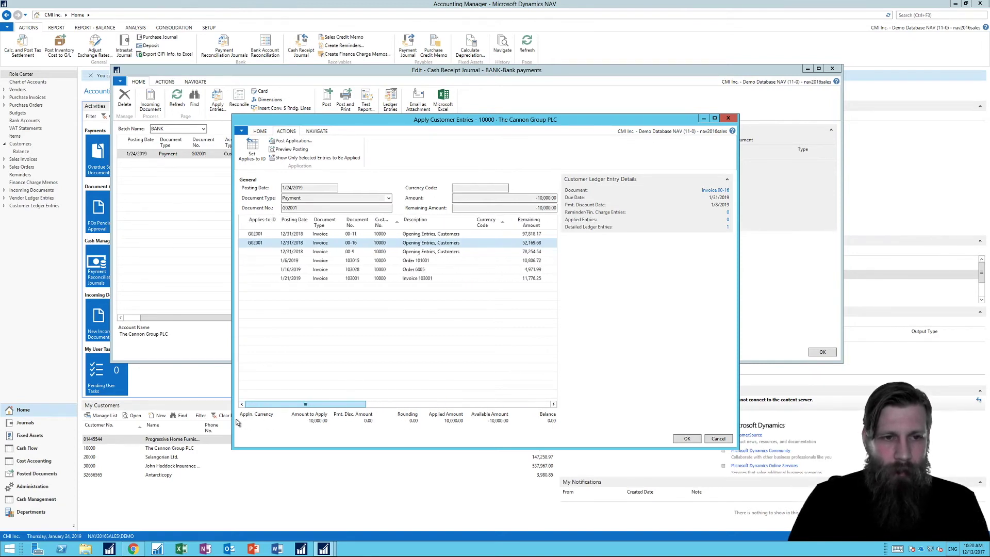
left_click_drag(298, 405, 254, 415)
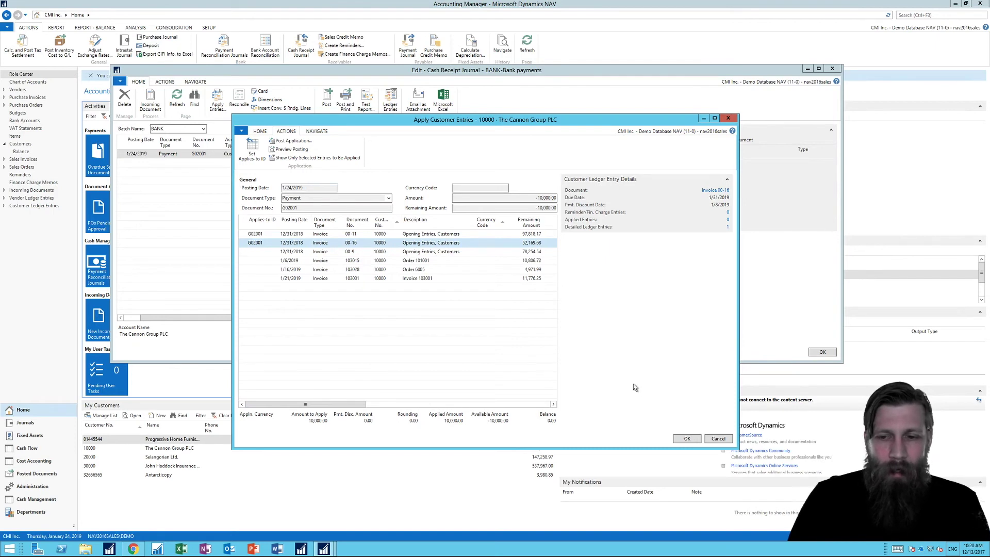
left_click(687, 438)
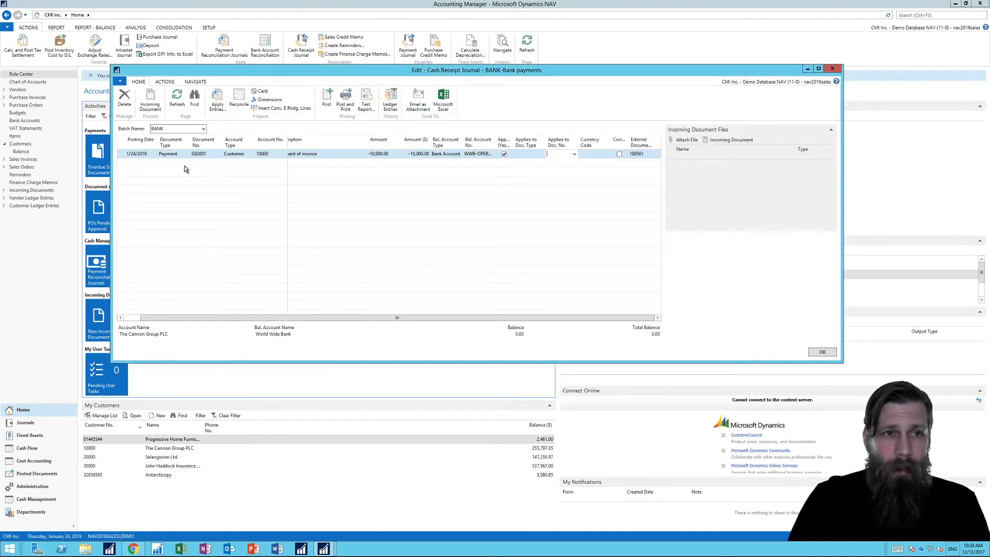
Post the -10,000.00 payment line, close the cash receipt journal, and open the Customers list.
left_click(327, 99)
left_click(478, 228)
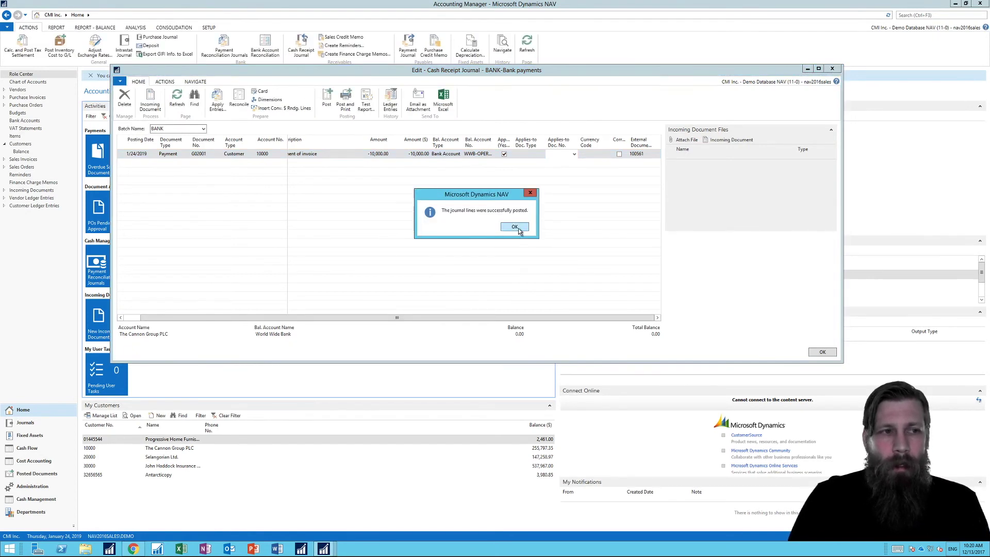
left_click(516, 228)
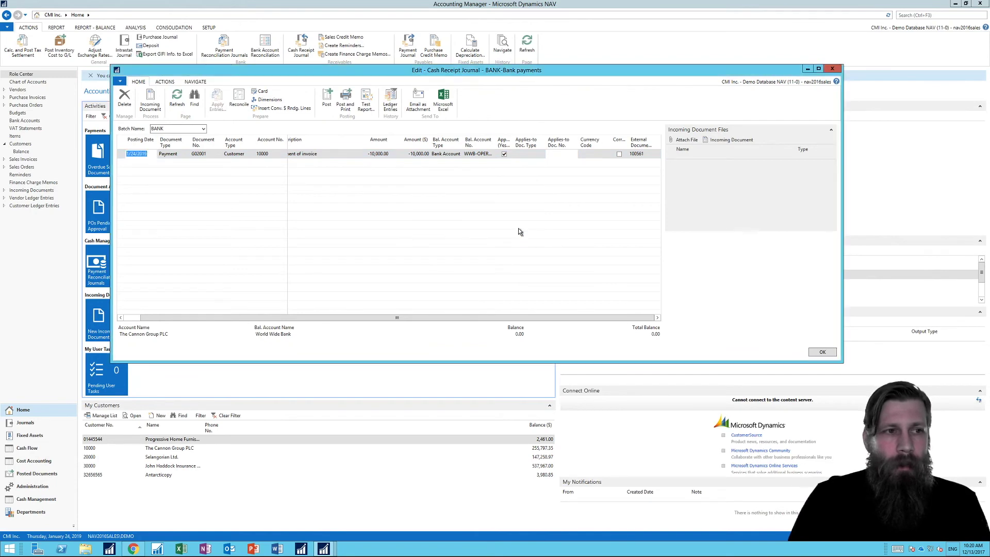
left_click(832, 68)
left_click(30, 145)
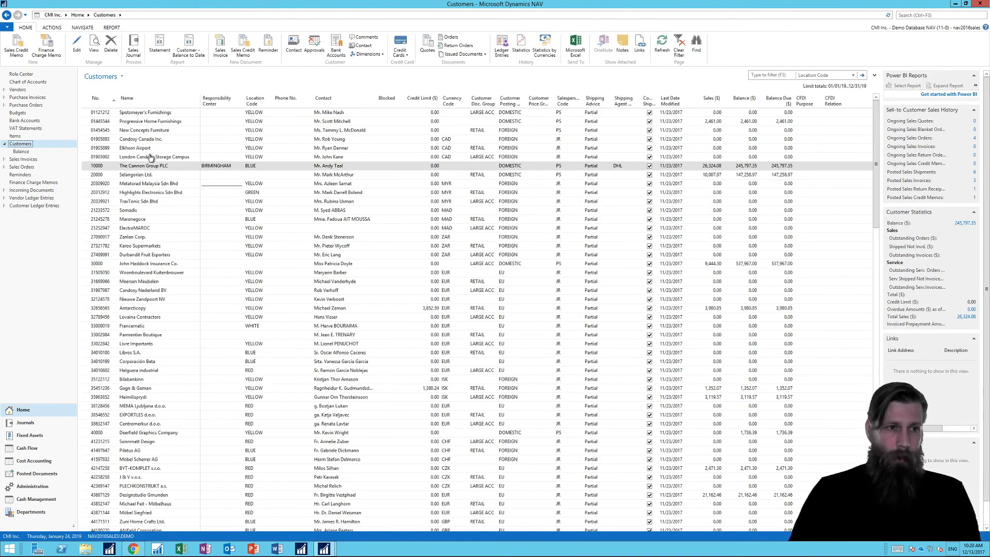
Open The Cannon Group PLC's ledger entries and view payment G02001's applied invoices 00-11 and 00-16.
left_click(76, 29)
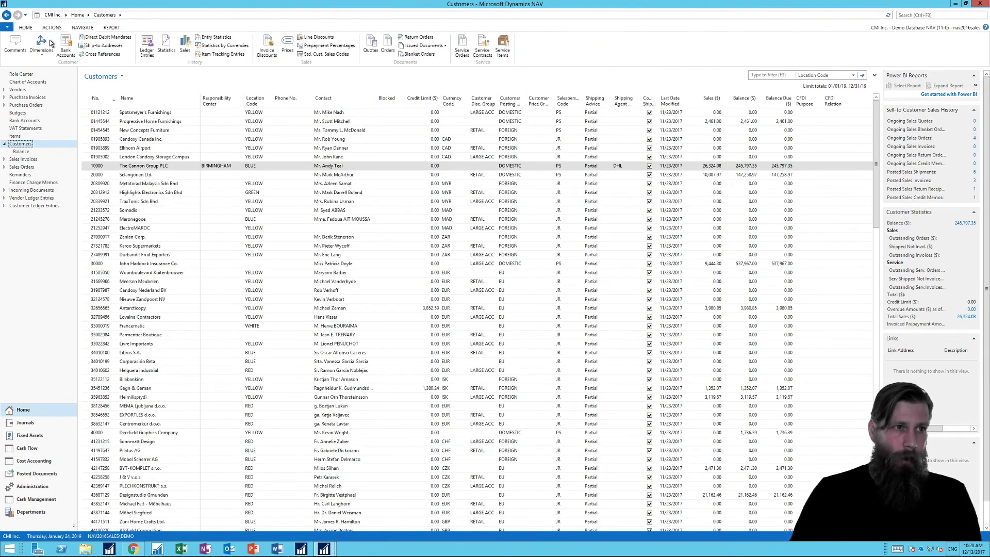
left_click(147, 47)
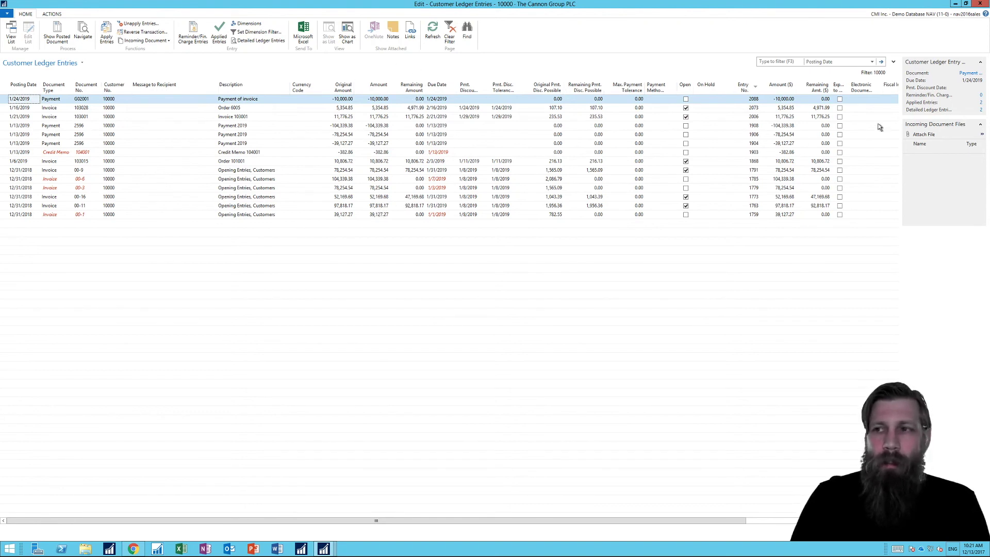
left_click(981, 103)
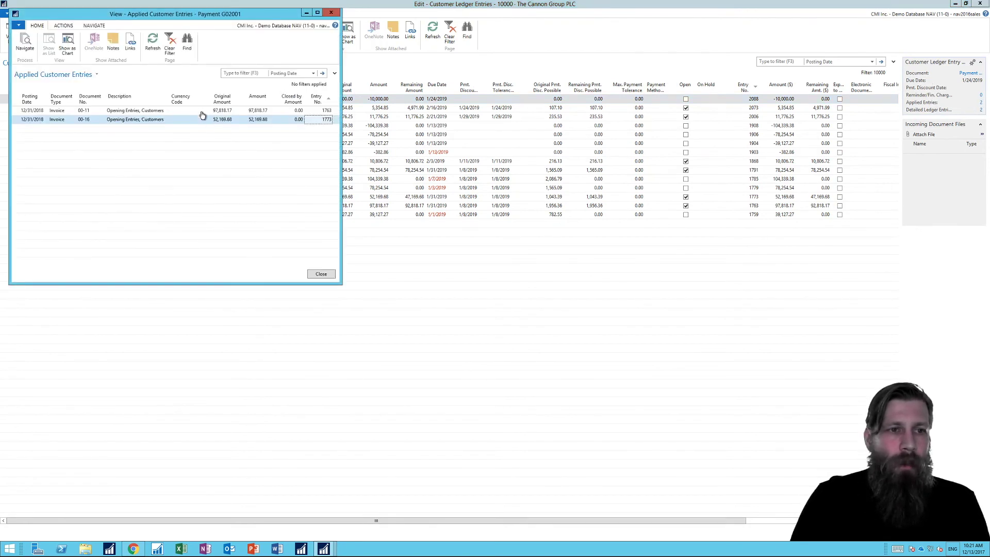
left_click(332, 13)
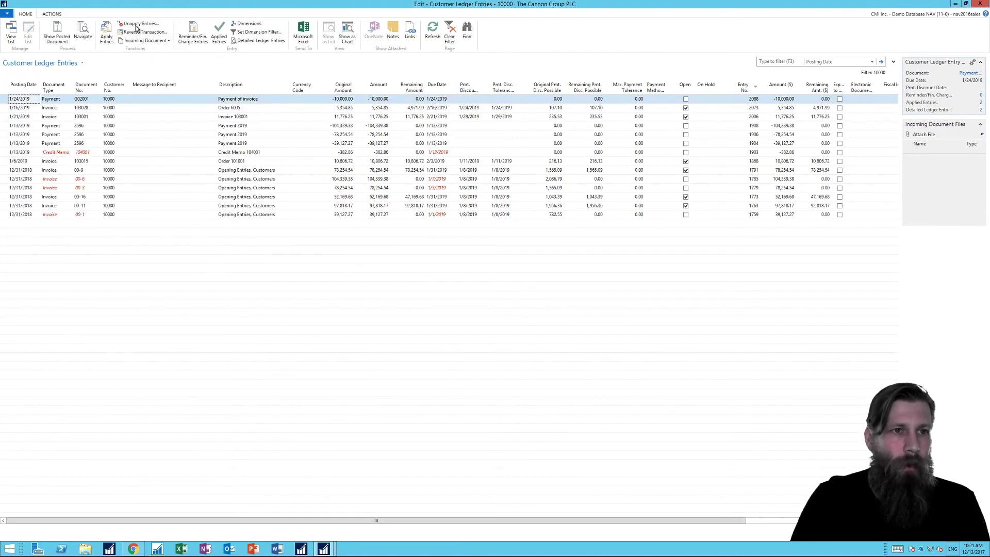